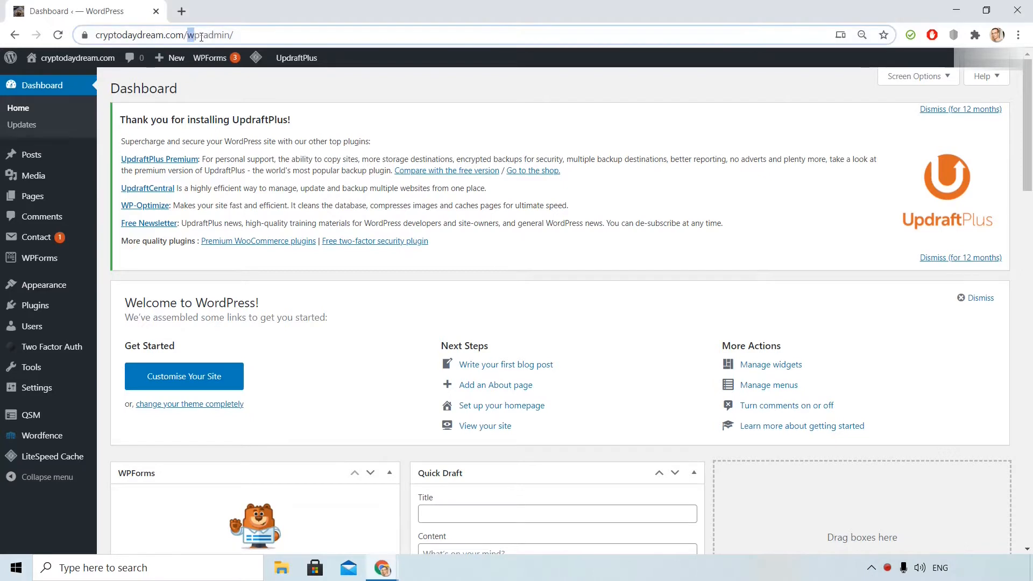
{"action": "left_click_drag", "start_coordinate": [188, 35], "coordinate": [228, 35]}
{"action": "left_click", "coordinate": [240, 33]}
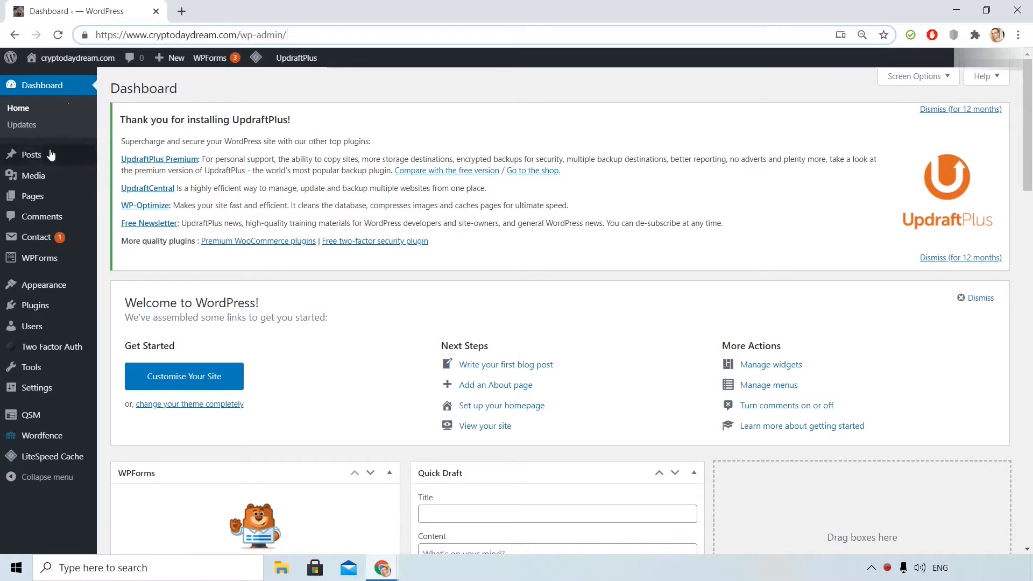
Create a new blog post and title it "Test Post".
{"action": "mouse_move", "coordinate": [50, 158]}
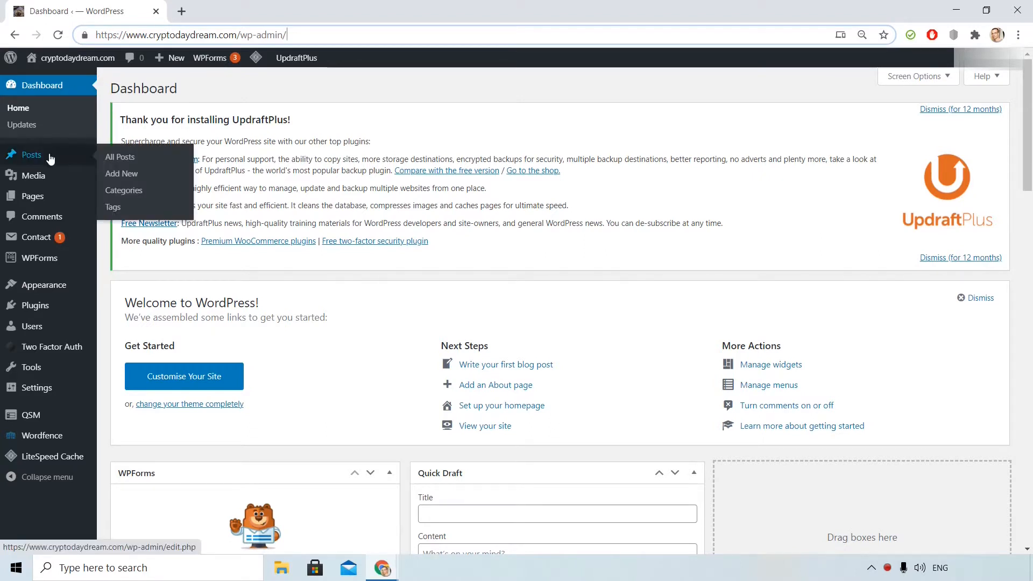
{"action": "left_click", "coordinate": [121, 174]}
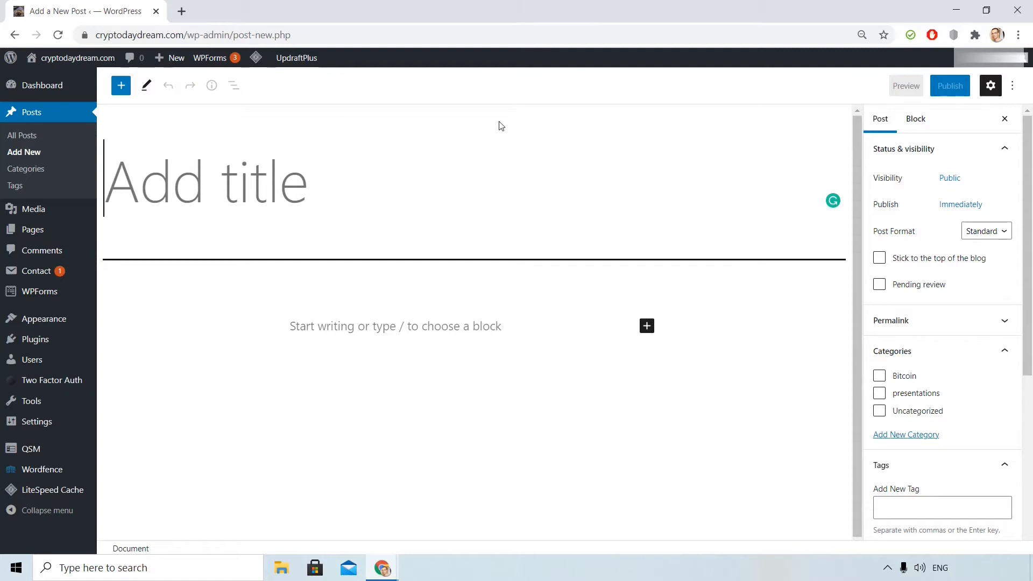
{"action": "type", "text": "Test Post"}
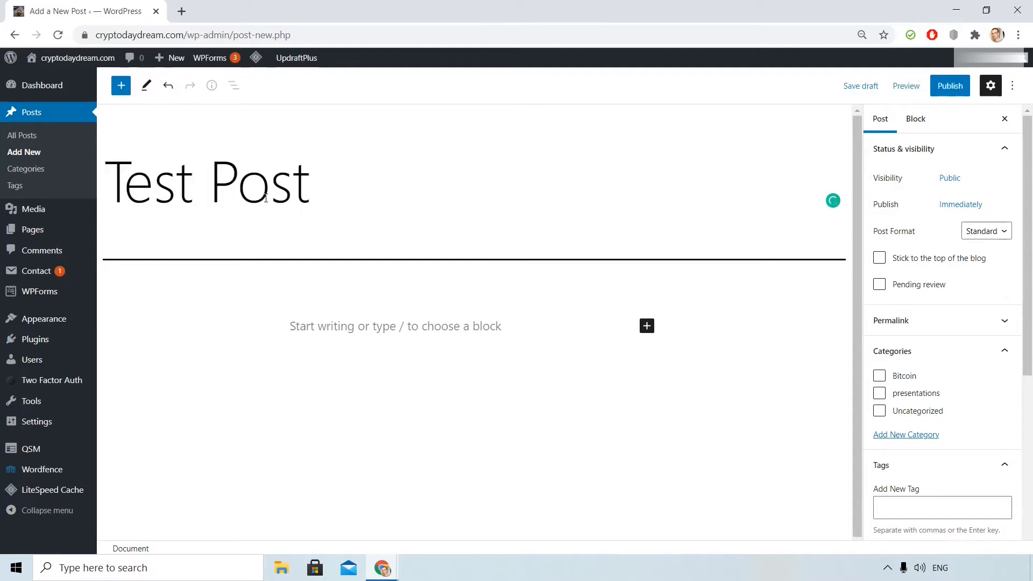
Open the full block library from the post body and examine the text, media, design, widget and embed blocks.
{"action": "left_click", "coordinate": [327, 324]}
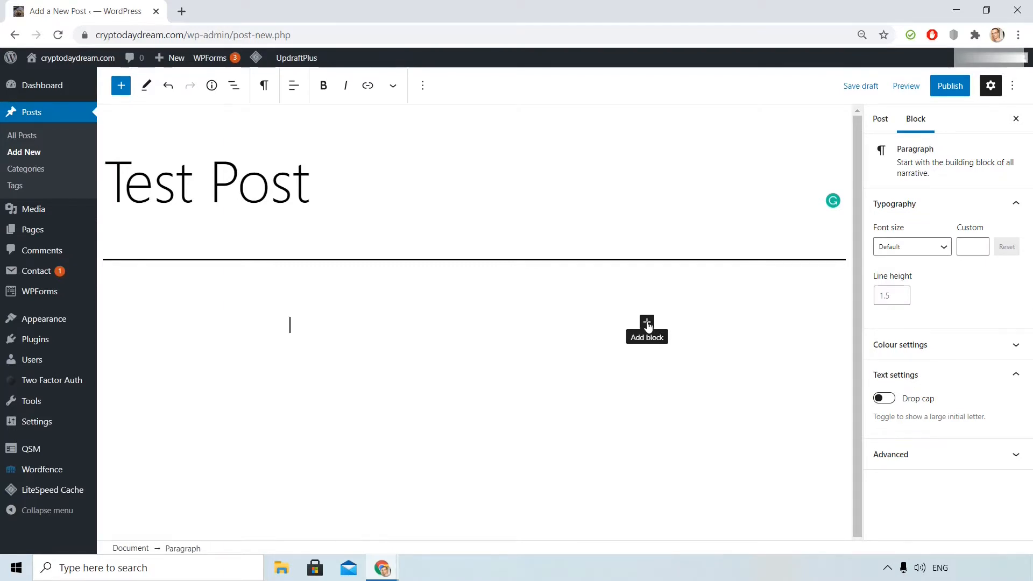
{"action": "left_click", "coordinate": [647, 322]}
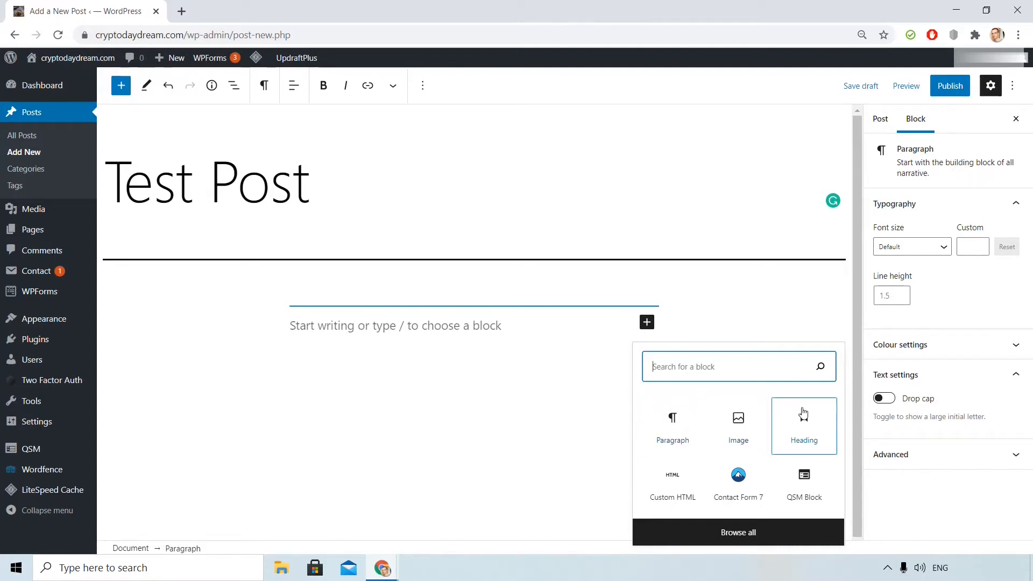
{"action": "left_click", "coordinate": [738, 532]}
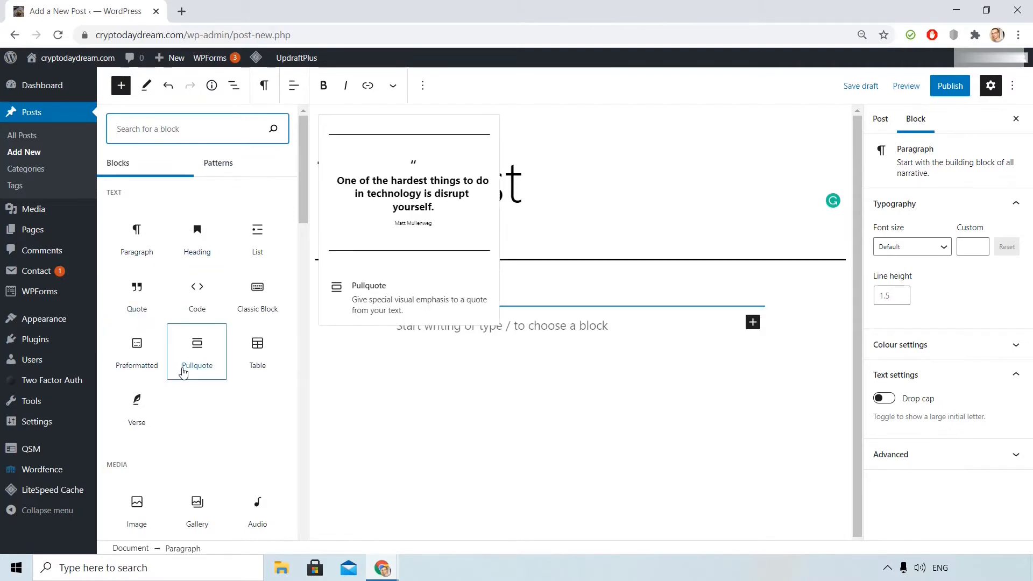
{"action": "scroll", "coordinate": [247, 396], "scroll_direction": "down", "scroll_amount": 3}
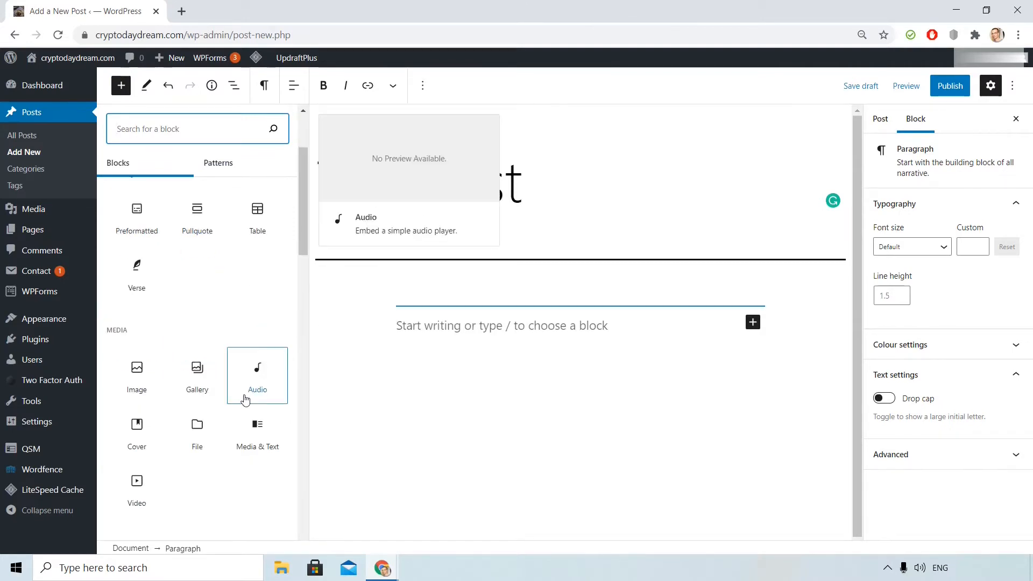
{"action": "scroll", "coordinate": [245, 401], "scroll_direction": "down", "scroll_amount": 3}
{"action": "scroll", "coordinate": [245, 400], "scroll_direction": "down", "scroll_amount": 2}
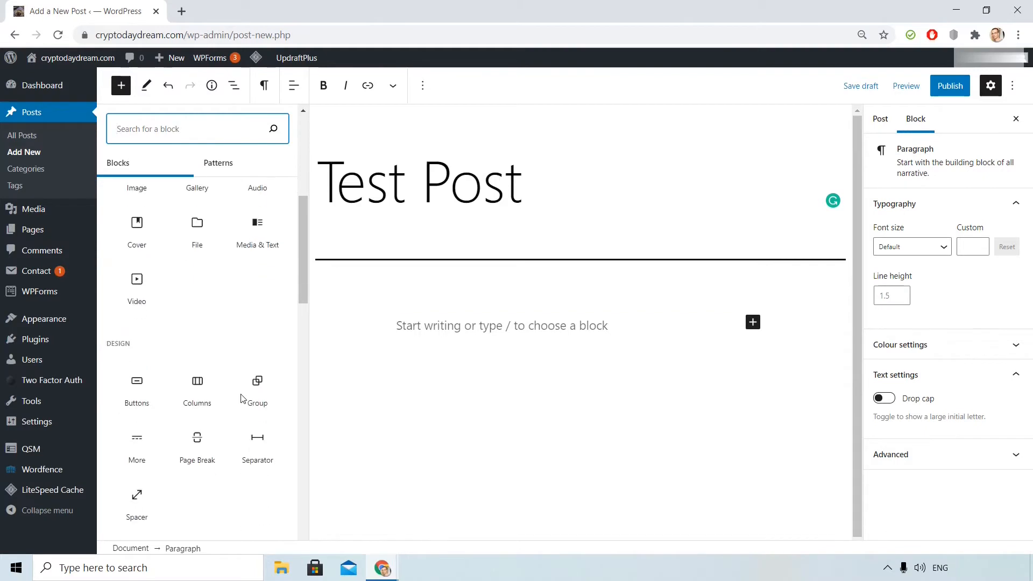
{"action": "scroll", "coordinate": [241, 398], "scroll_direction": "down", "scroll_amount": 5}
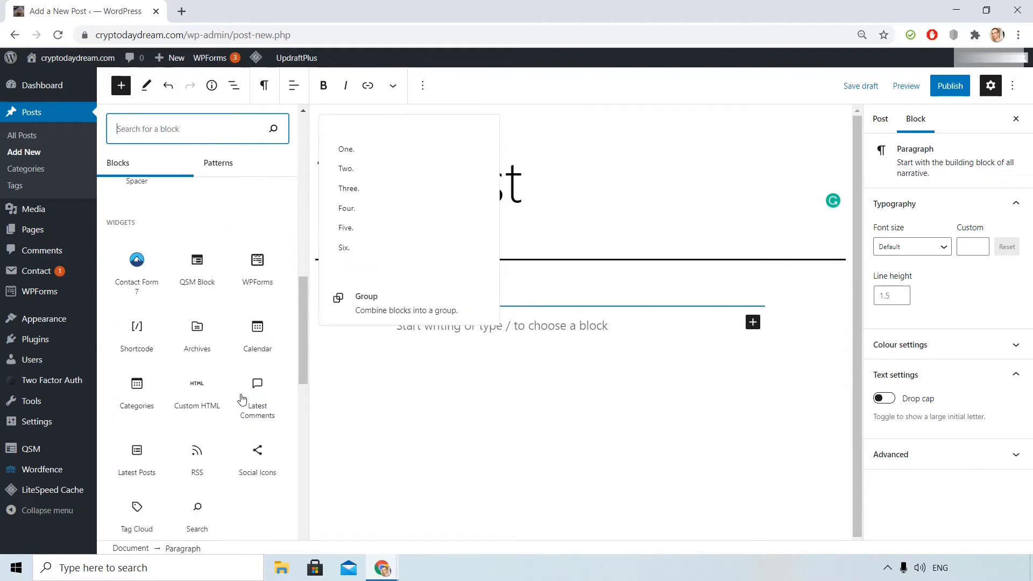
{"action": "mouse_move", "coordinate": [137, 280]}
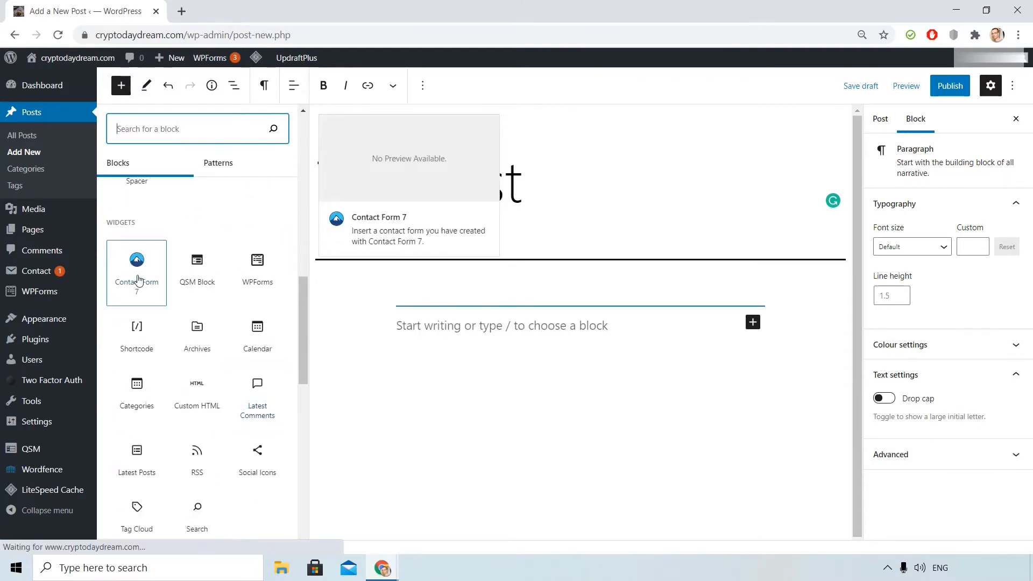
{"action": "mouse_move", "coordinate": [229, 352]}
{"action": "scroll", "coordinate": [230, 358], "scroll_direction": "down", "scroll_amount": 5}
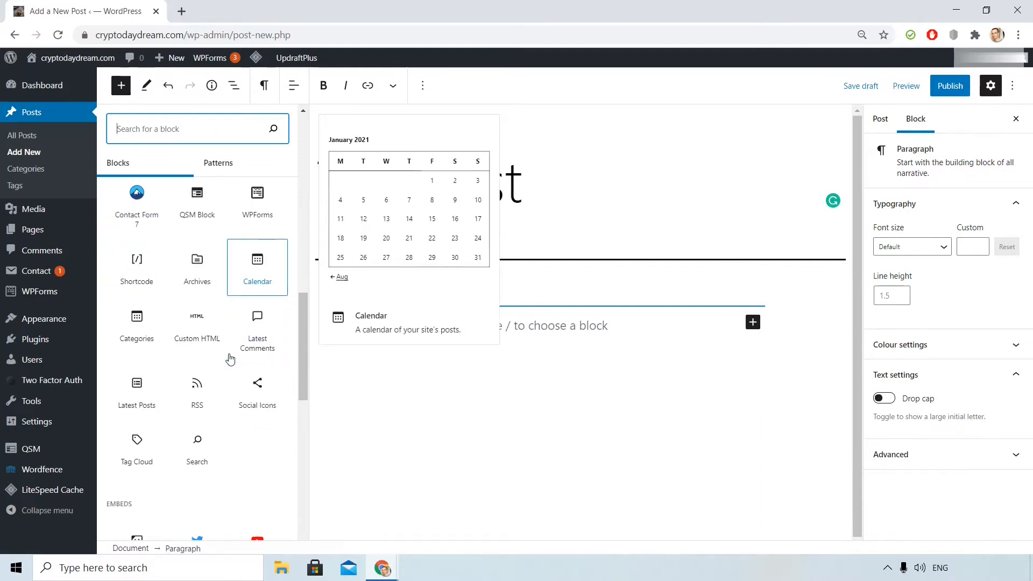
{"action": "scroll", "coordinate": [150, 358], "scroll_direction": "down", "scroll_amount": 3}
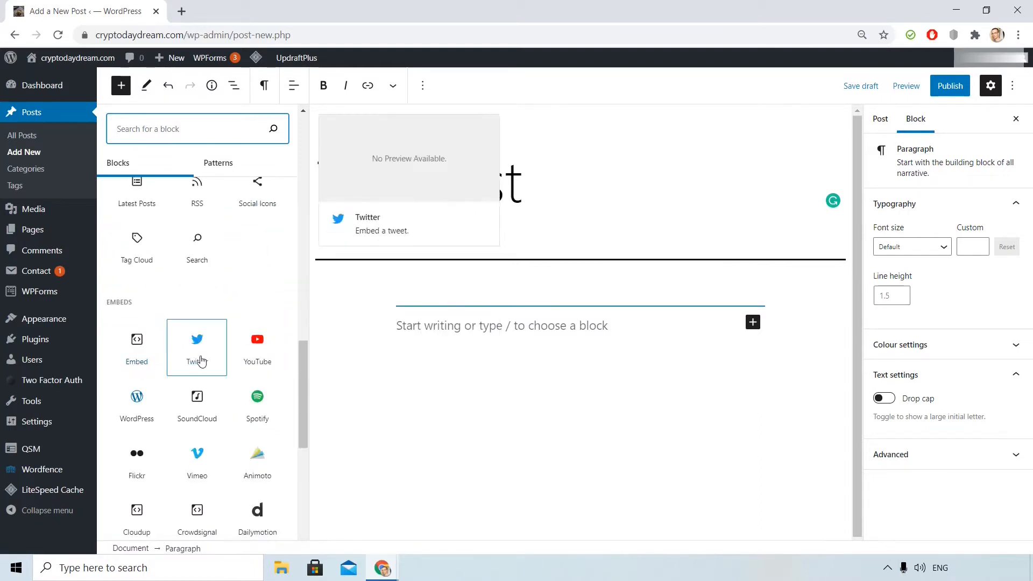
{"action": "mouse_move", "coordinate": [261, 375]}
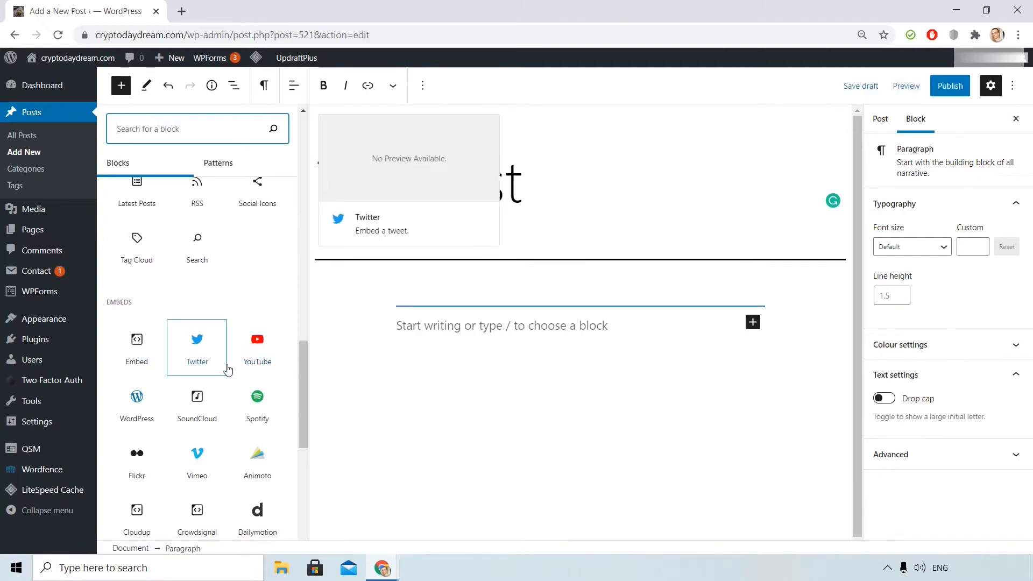
{"action": "scroll", "coordinate": [226, 369], "scroll_direction": "down", "scroll_amount": 3}
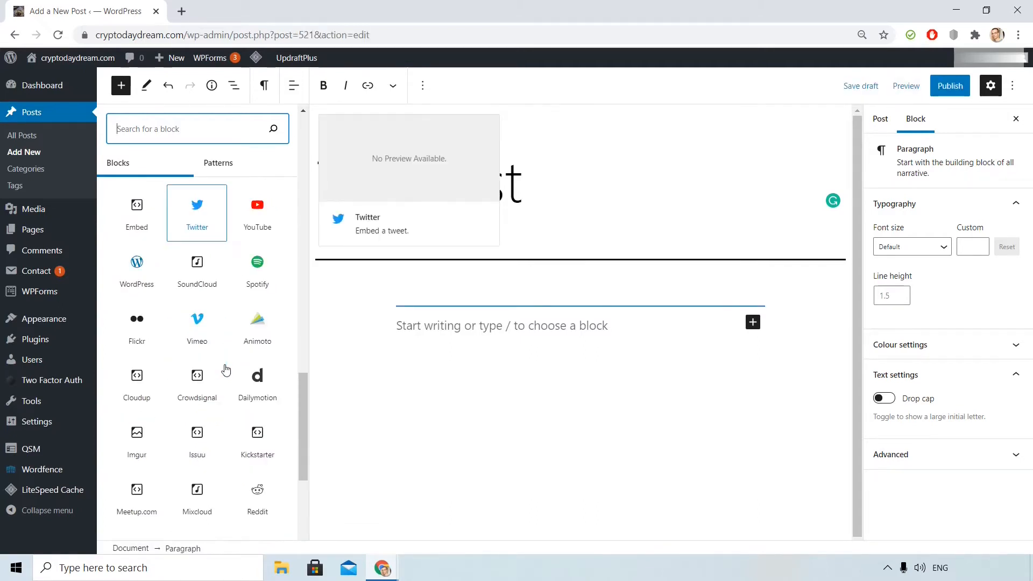
Insert a Heading block in the post body with the text "3 steps for success".
{"action": "scroll", "coordinate": [216, 302], "scroll_direction": "up", "scroll_amount": 10}
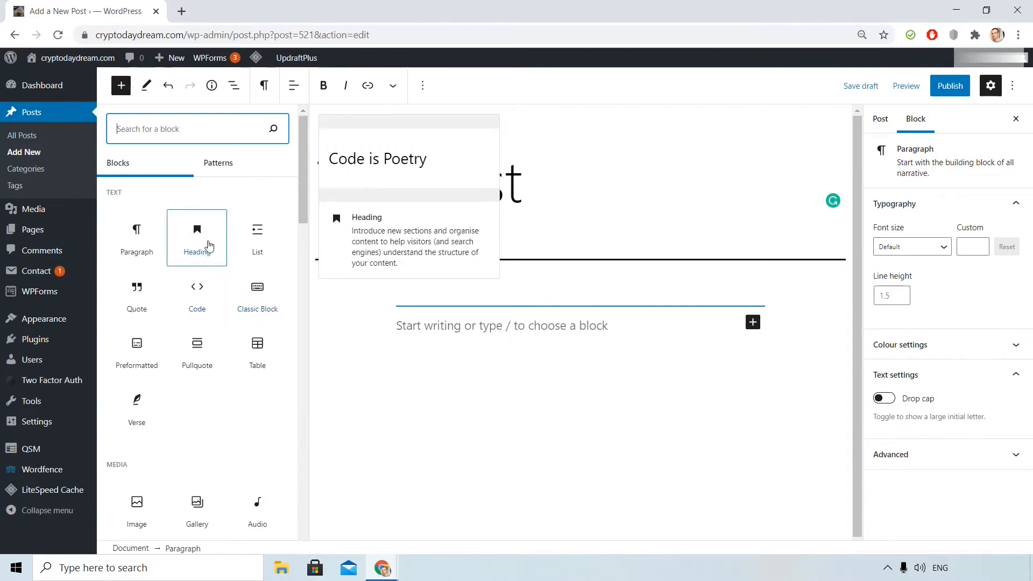
{"action": "left_click", "coordinate": [208, 248]}
{"action": "type", "text": "3 steps for success"}
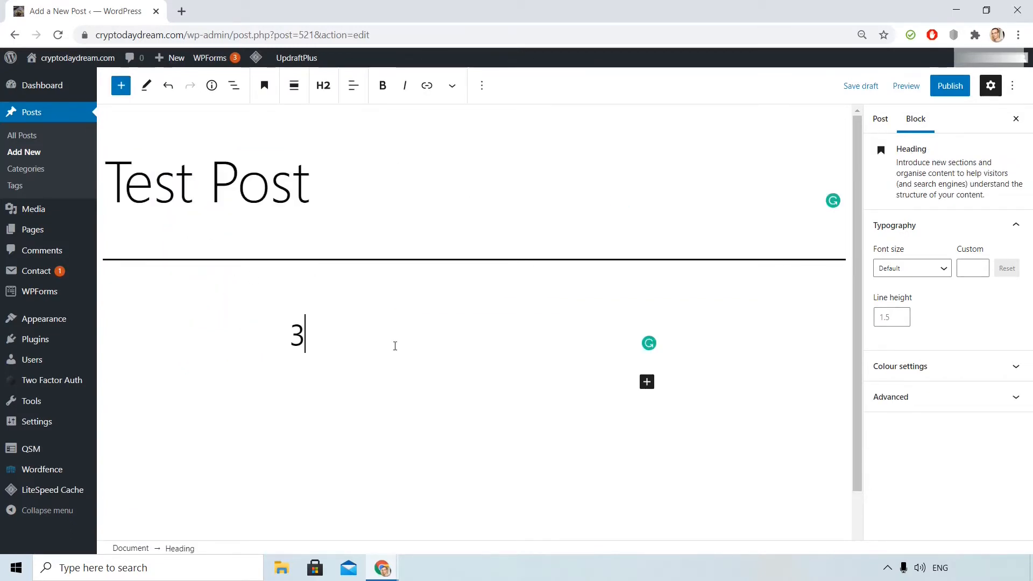
Add a paragraph below the heading with the text "sssewew".
{"action": "left_click", "coordinate": [645, 378]}
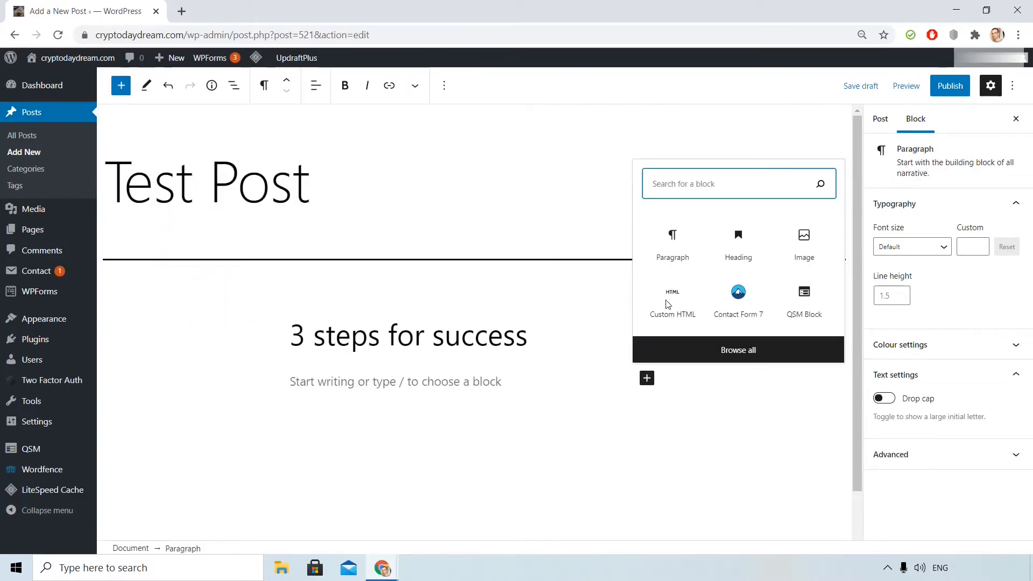
{"action": "left_click", "coordinate": [369, 376]}
{"action": "type", "text": "sssewew"}
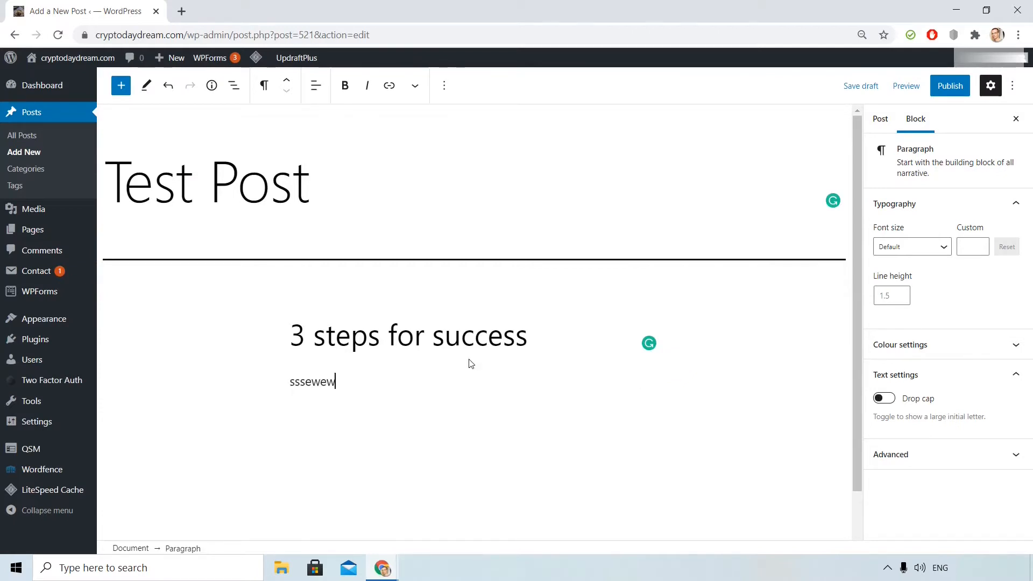
{"action": "left_click", "coordinate": [477, 338]}
{"action": "left_click", "coordinate": [345, 381]}
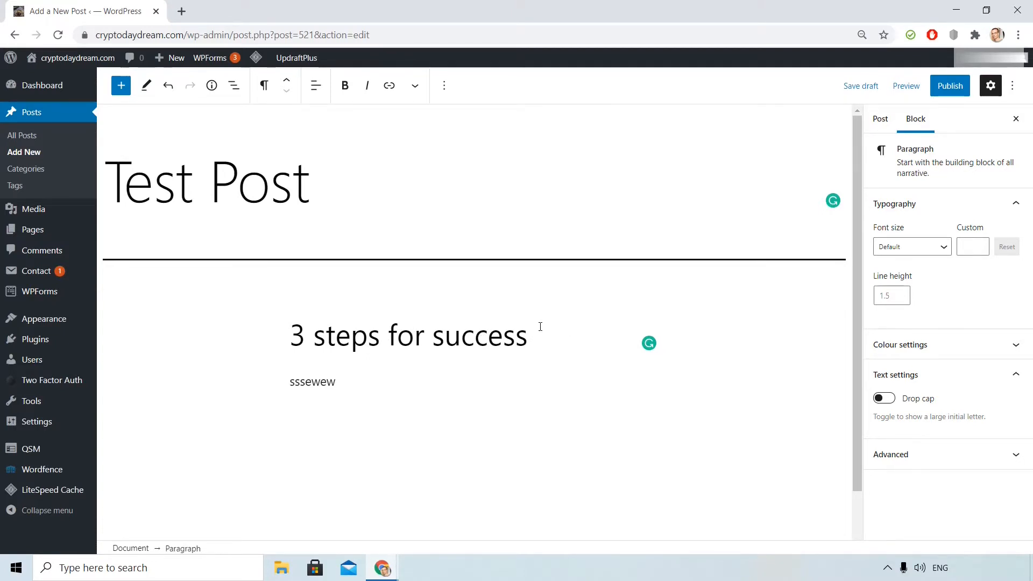
{"action": "left_click_drag", "start_coordinate": [540, 326], "coordinate": [295, 335]}
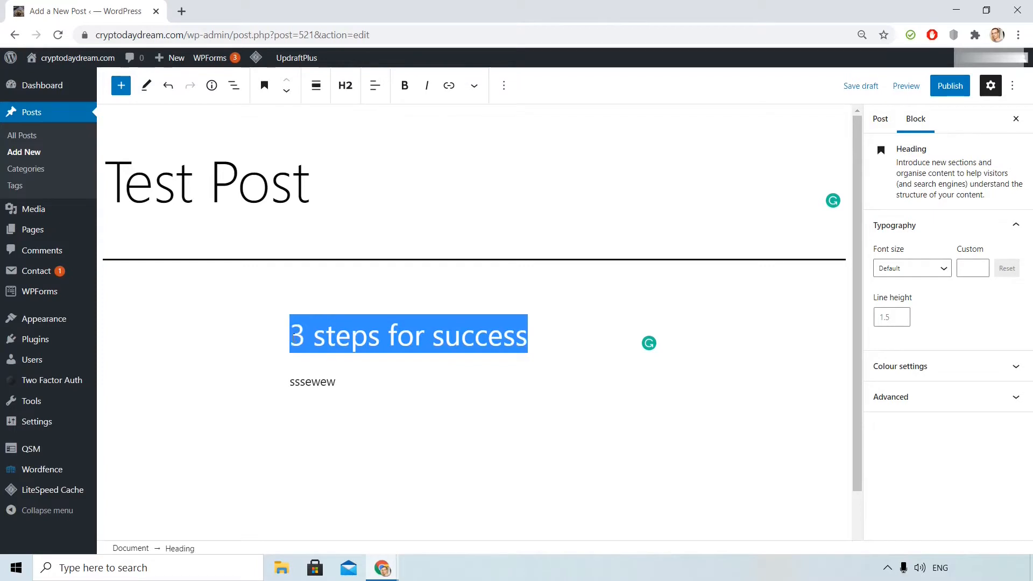
{"action": "left_click", "coordinate": [516, 358]}
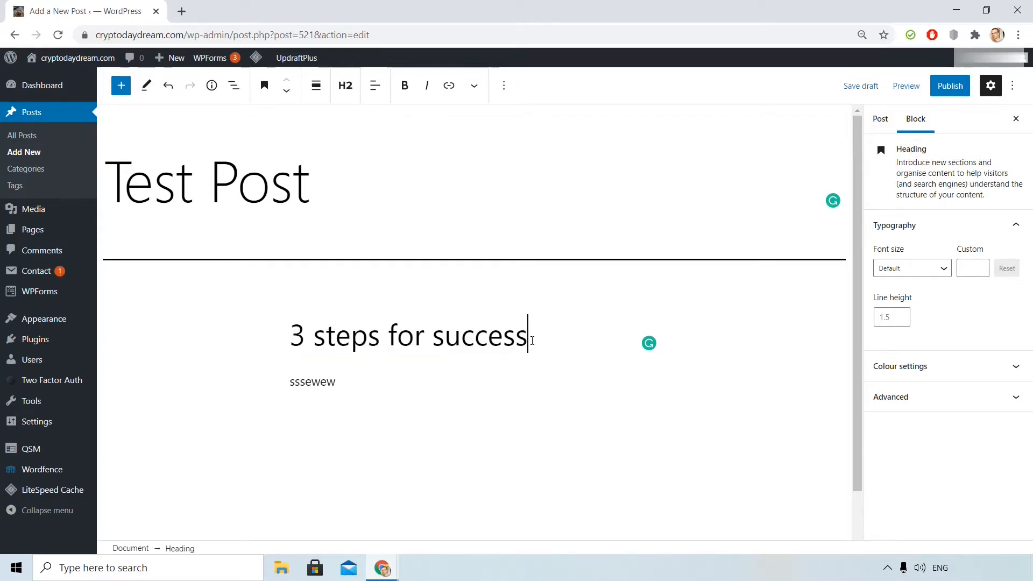
{"action": "left_click_drag", "start_coordinate": [527, 336], "coordinate": [294, 335]}
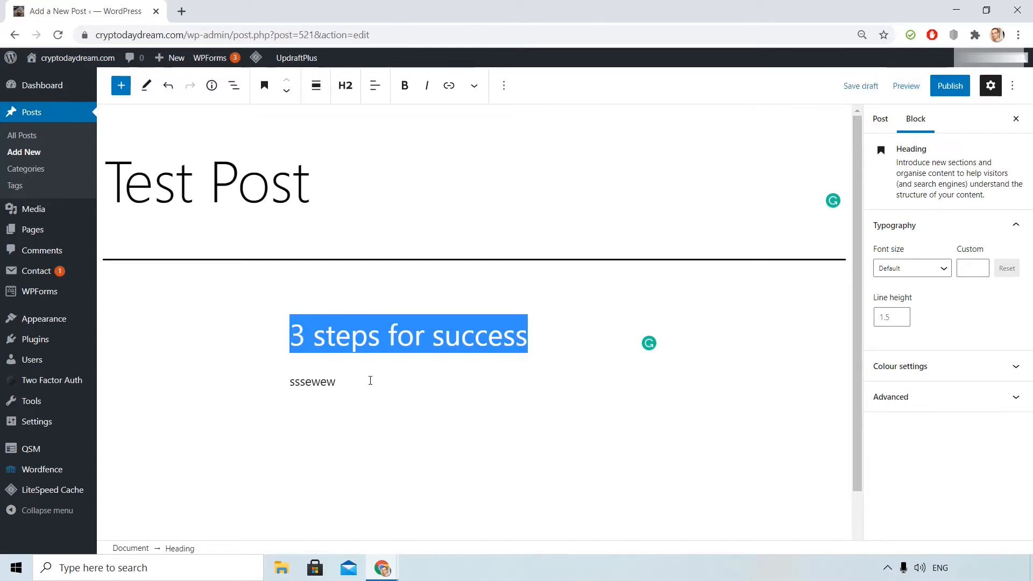
Add an Image block below the paragraph, upload the Twitter bird picture from the Downloads folder, and make it slightly smaller.
{"action": "left_click", "coordinate": [392, 383]}
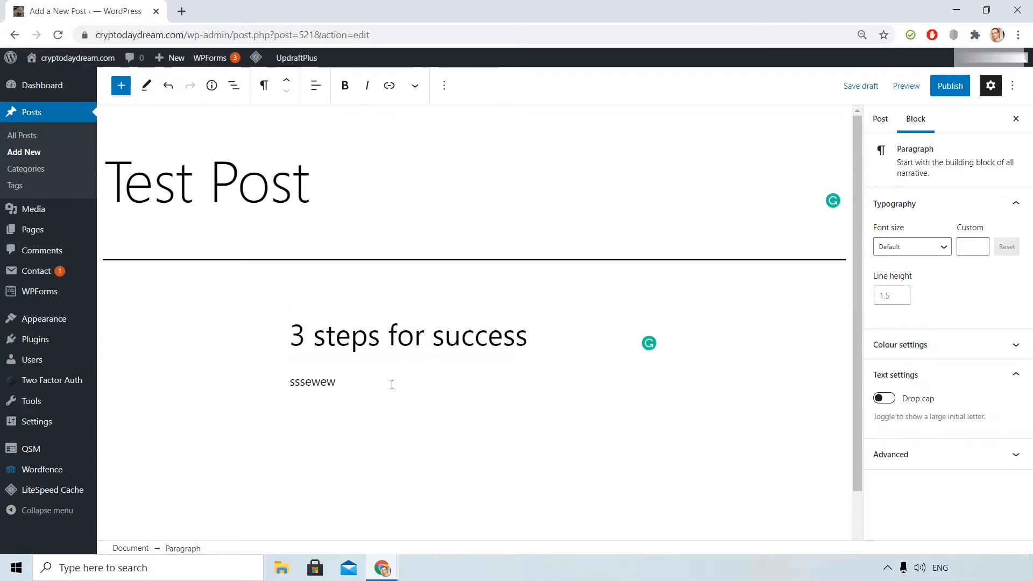
{"action": "key", "text": "Return"}
{"action": "left_click", "coordinate": [646, 418]}
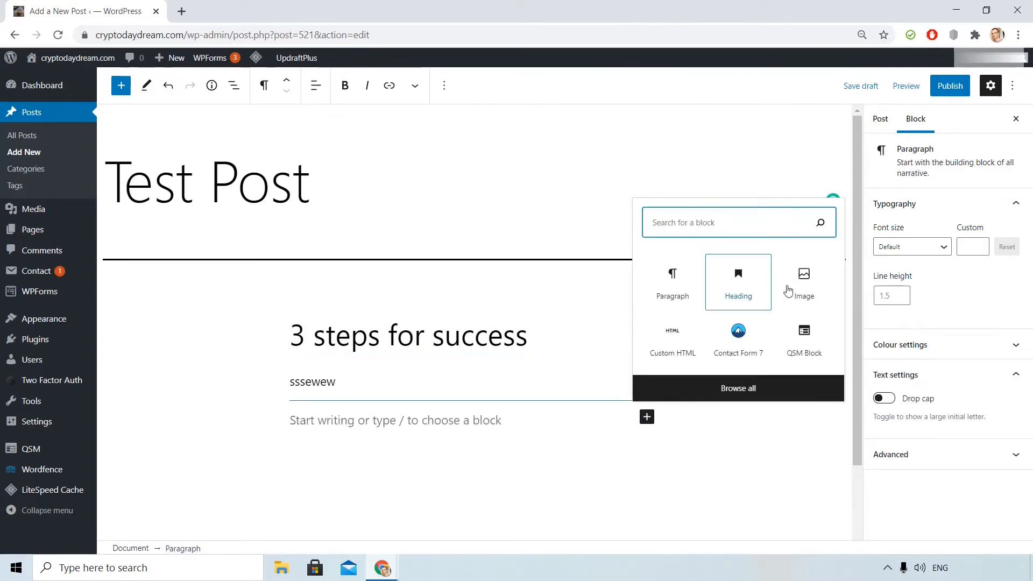
{"action": "left_click", "coordinate": [802, 284]}
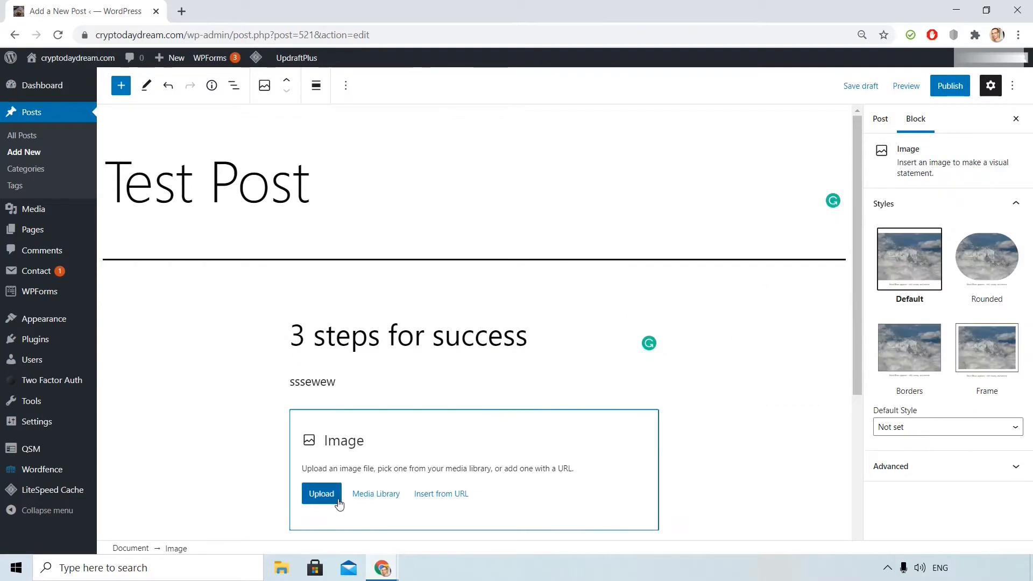
{"action": "left_click", "coordinate": [318, 494]}
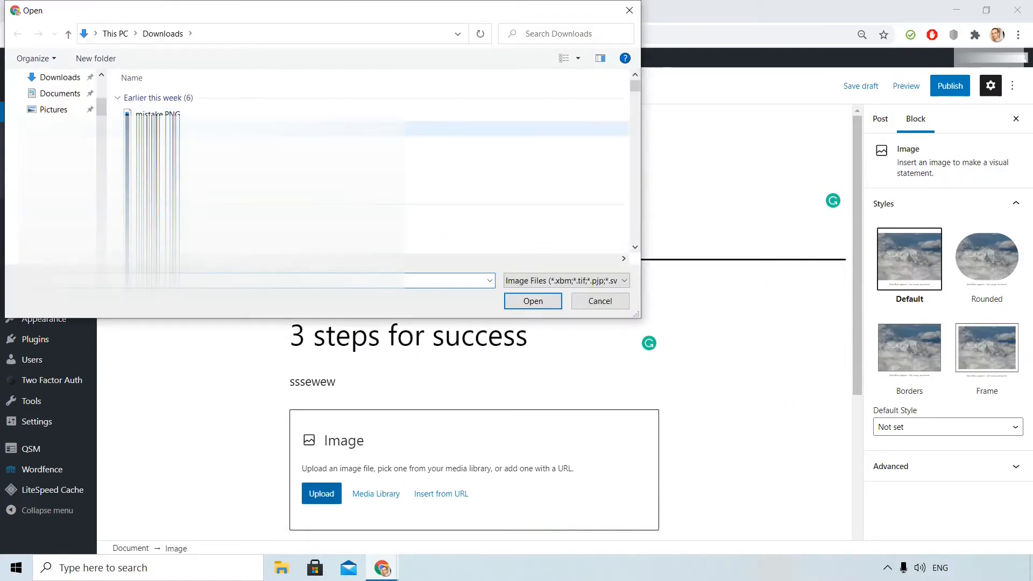
{"action": "left_click", "coordinate": [530, 301]}
{"action": "scroll", "coordinate": [563, 263], "scroll_direction": "down", "scroll_amount": 4}
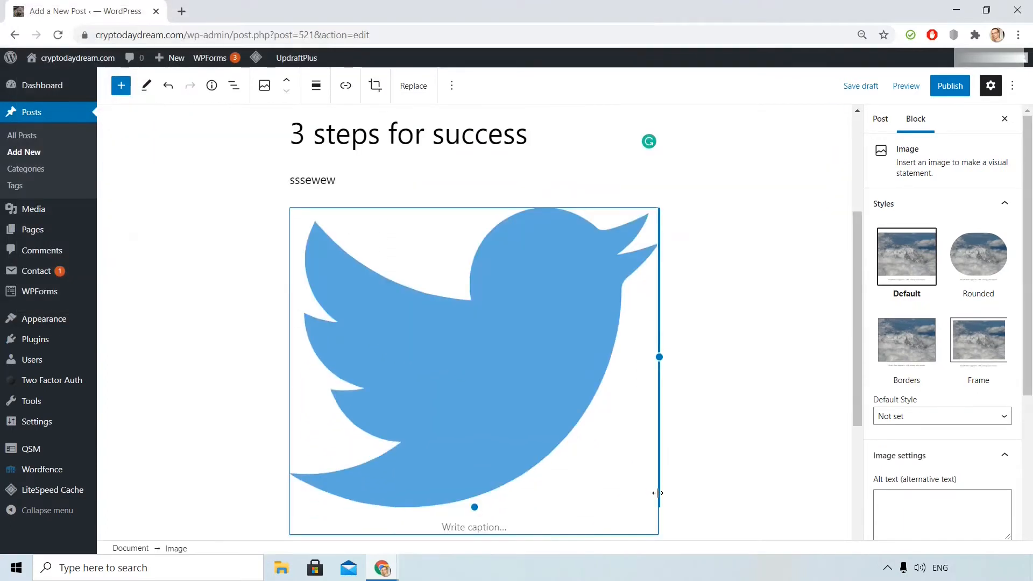
{"action": "left_click_drag", "start_coordinate": [659, 355], "coordinate": [625, 344]}
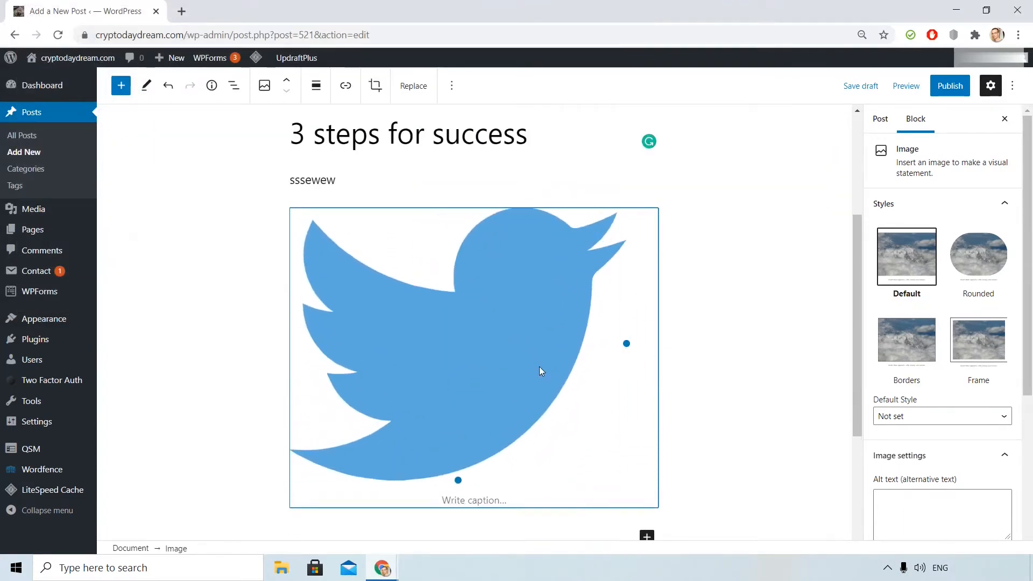
Try to link the image to twitter.com and expand the additional link settings.
{"action": "left_click", "coordinate": [345, 87]}
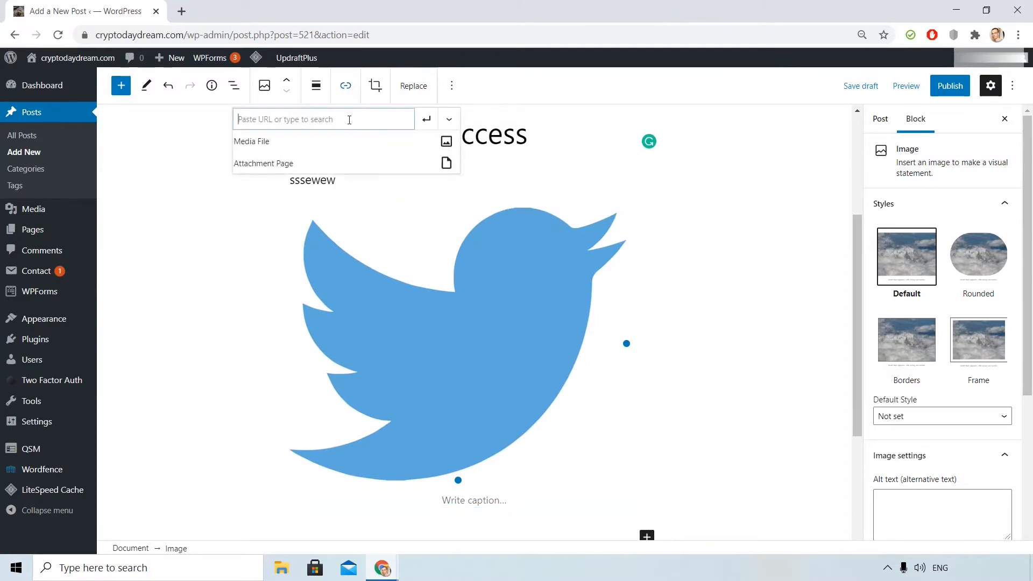
{"action": "type", "text": "twitter.com"}
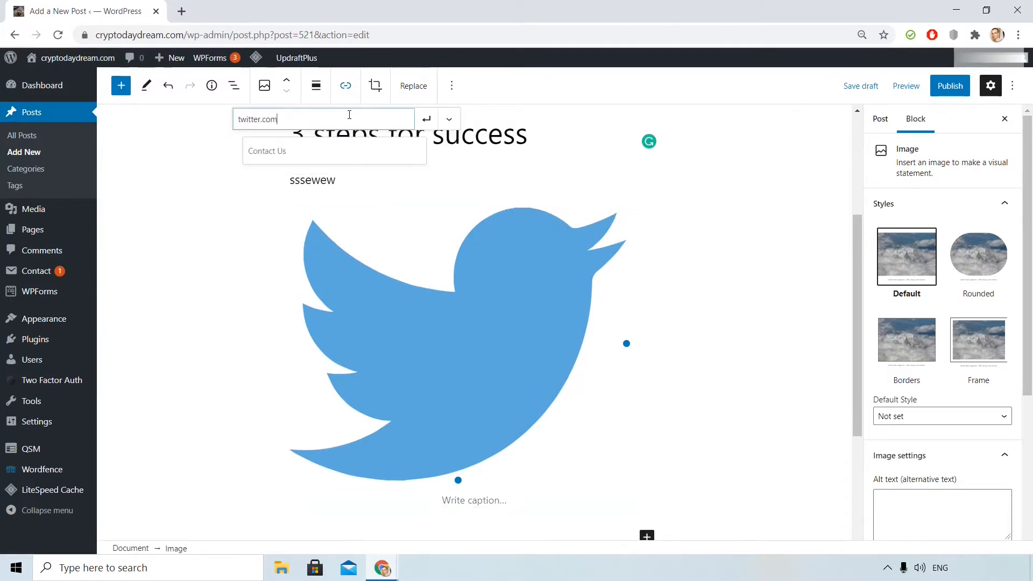
{"action": "left_click", "coordinate": [448, 122]}
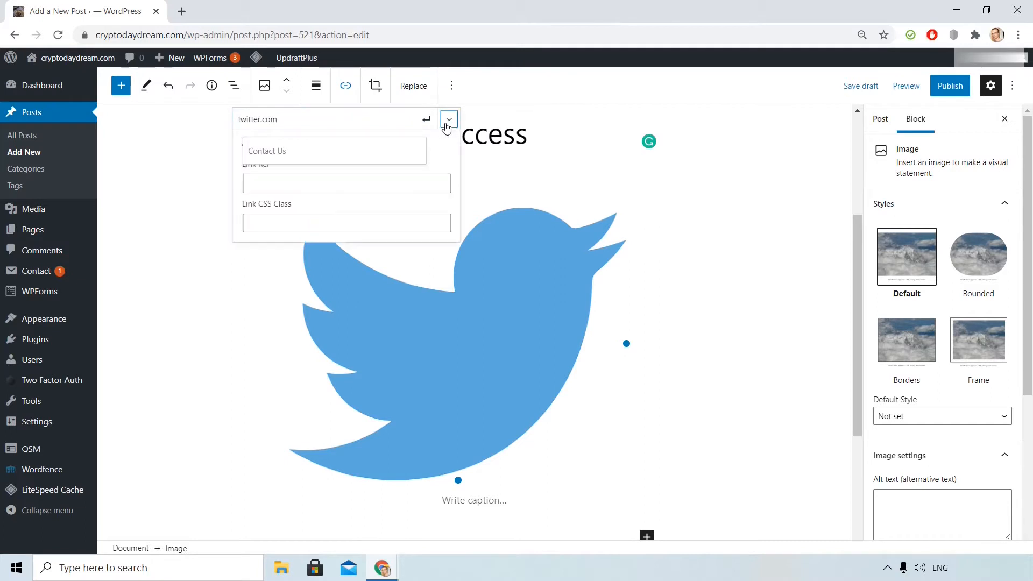
Try centre alignment on the bird image and finish with it aligned right.
{"action": "left_click", "coordinate": [317, 86]}
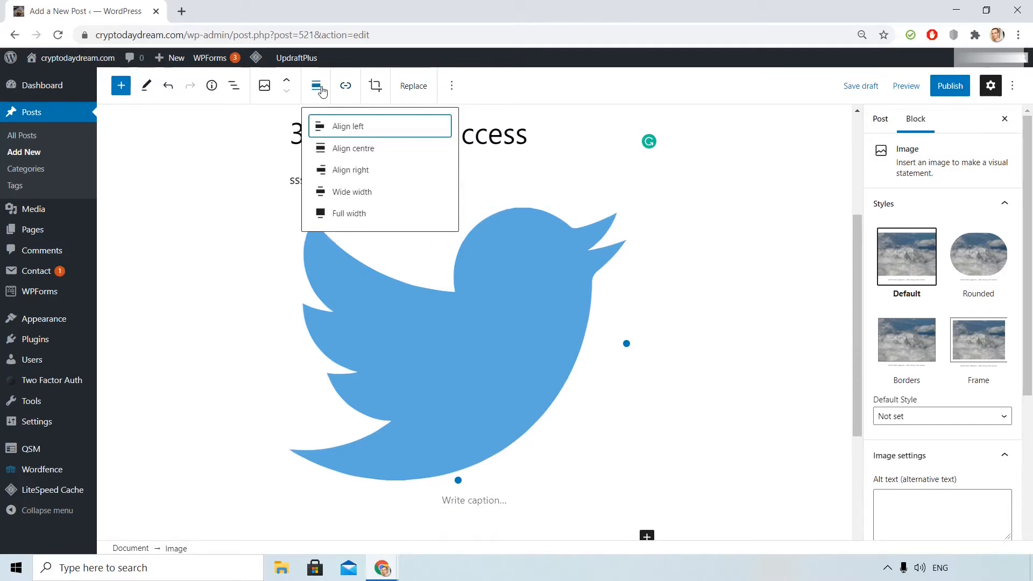
{"action": "left_click", "coordinate": [374, 156]}
{"action": "left_click", "coordinate": [319, 93]}
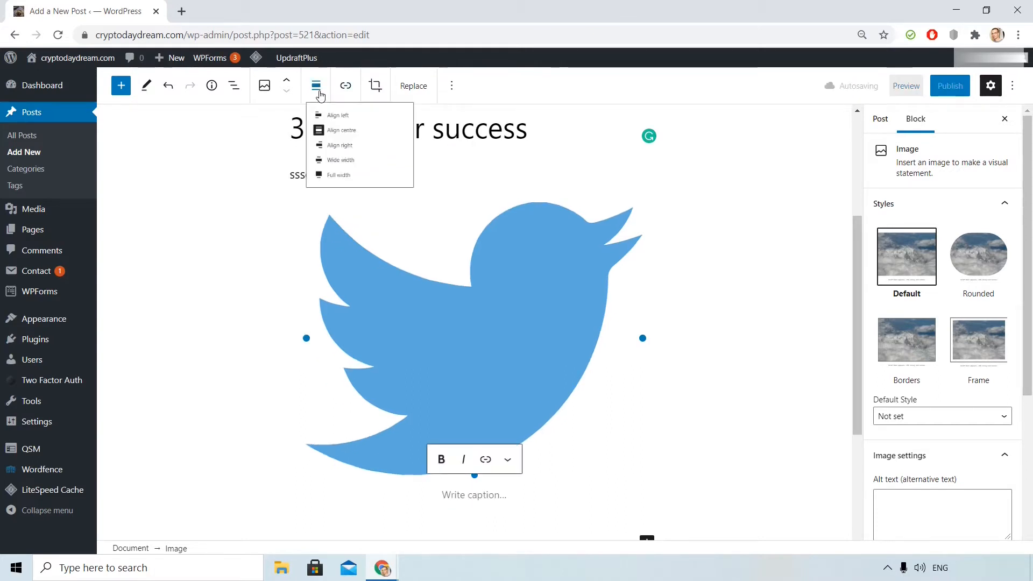
{"action": "left_click", "coordinate": [356, 173]}
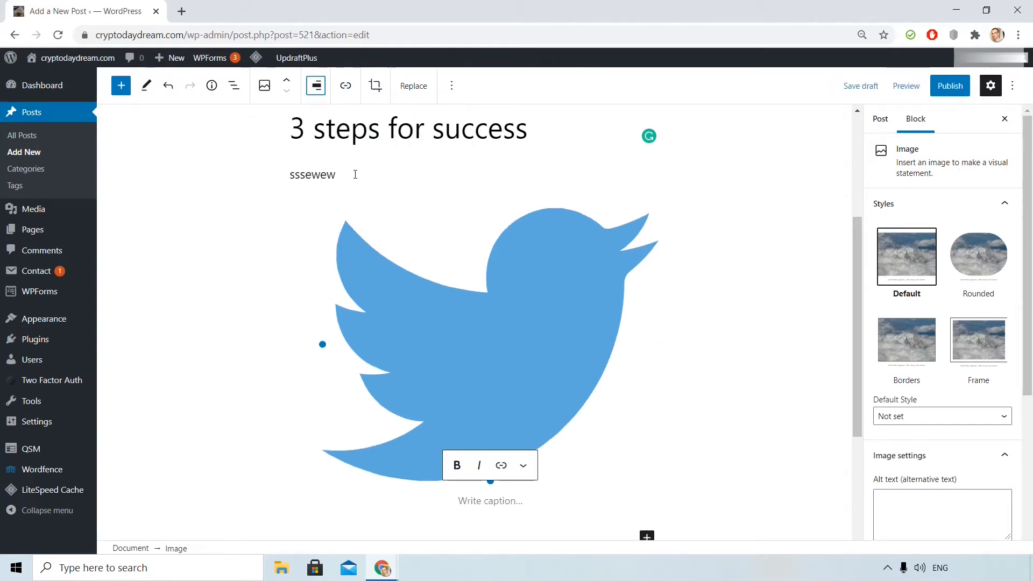
Try full-width alignment on the bird image, then bring it back to the width of the text column.
{"action": "left_click", "coordinate": [320, 100]}
{"action": "left_click", "coordinate": [346, 207]}
{"action": "left_click", "coordinate": [324, 96]}
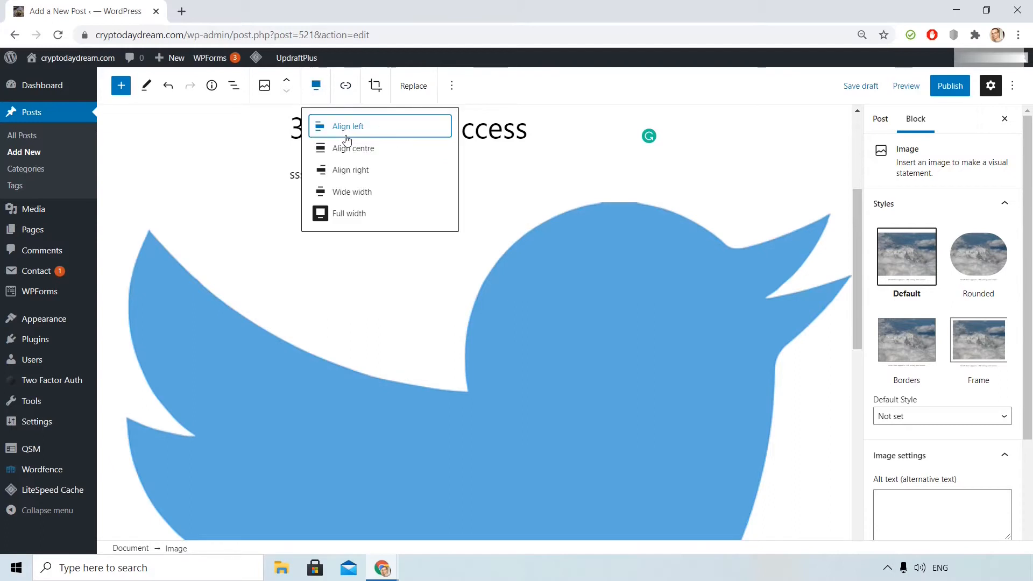
{"action": "left_click", "coordinate": [346, 128]}
{"action": "scroll", "coordinate": [327, 374], "scroll_direction": "up", "scroll_amount": 3}
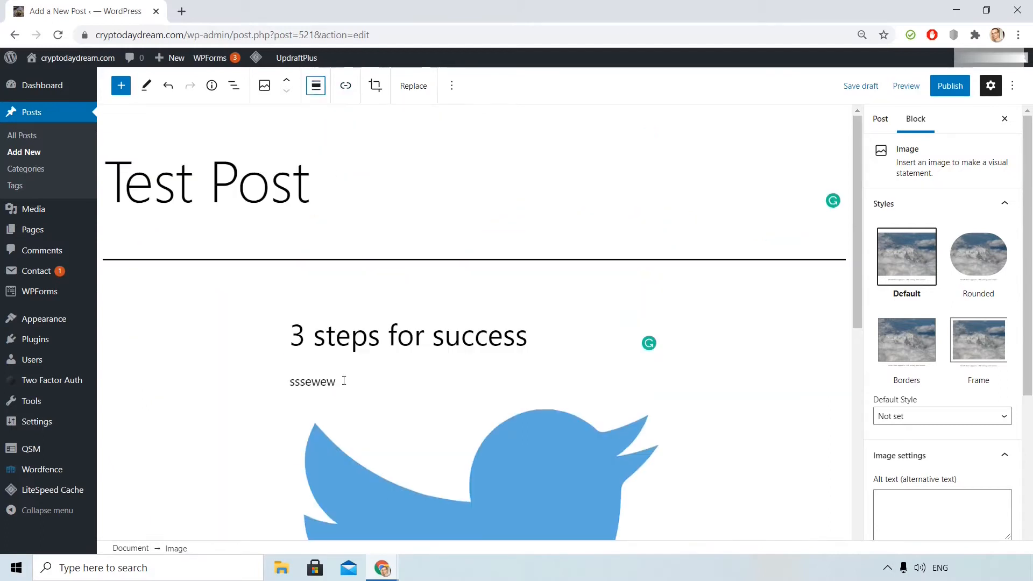
{"action": "left_click_drag", "start_coordinate": [344, 380], "coordinate": [290, 382]}
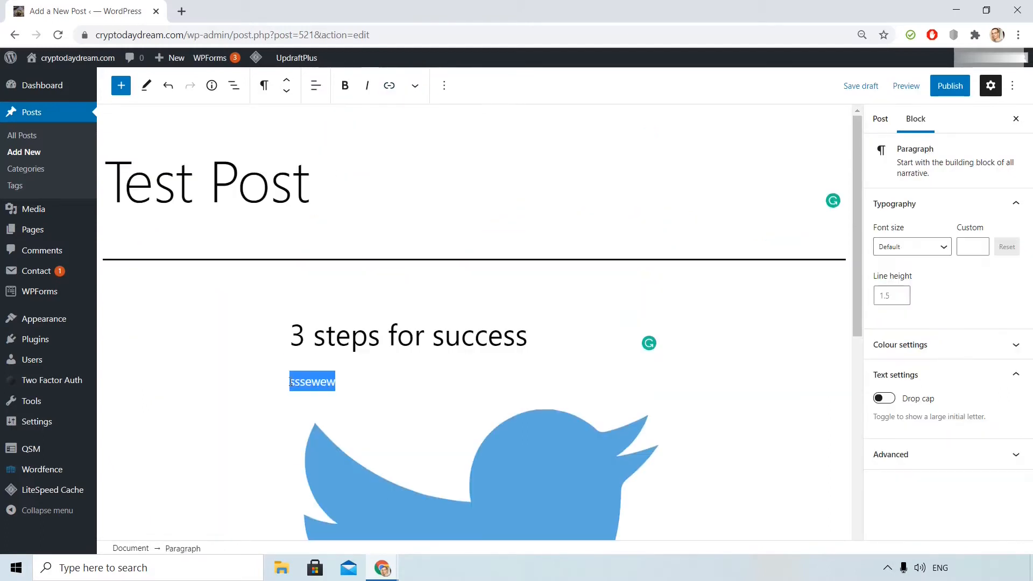
{"action": "left_click", "coordinate": [389, 86]}
{"action": "type", "text": "twitter.com"}
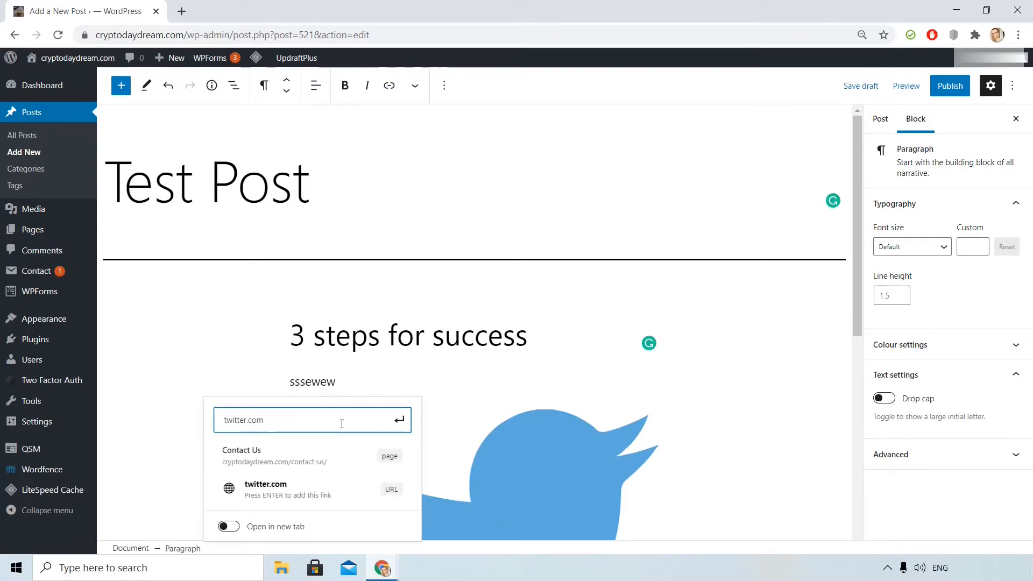
{"action": "left_click", "coordinate": [399, 419]}
{"action": "left_click", "coordinate": [316, 383]}
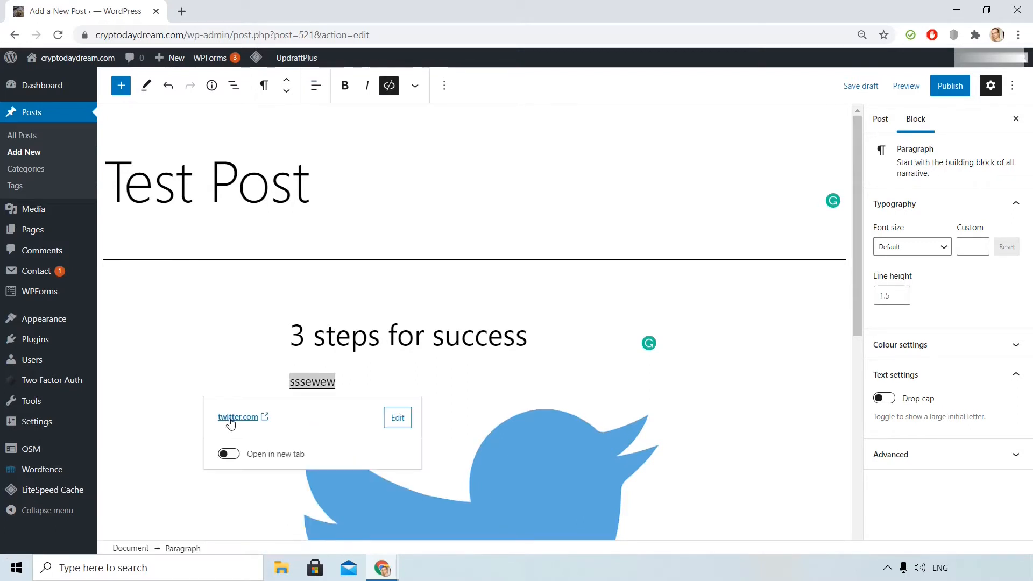
{"action": "left_click", "coordinate": [397, 416]}
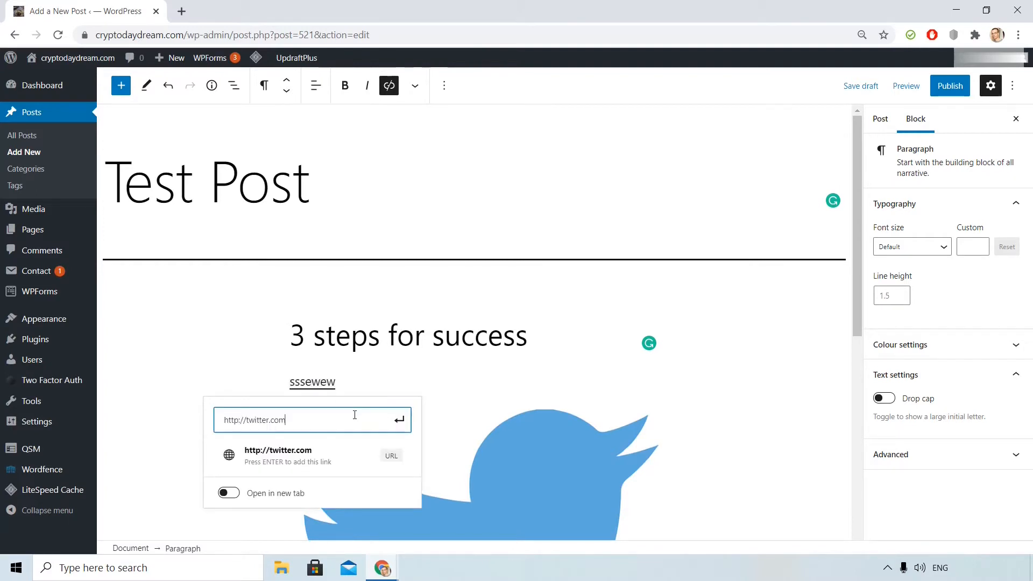
{"action": "left_click", "coordinate": [396, 425]}
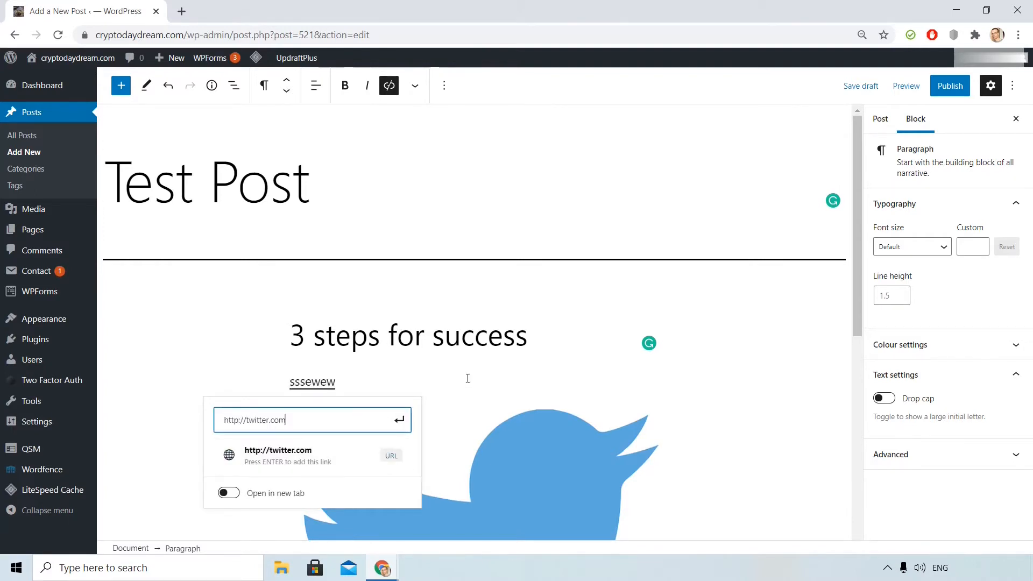
Try bold on the linked paragraph text "sssewew" and leave it formatted in italic only.
{"action": "left_click", "coordinate": [345, 88]}
{"action": "left_click", "coordinate": [394, 335]}
{"action": "left_click_drag", "start_coordinate": [357, 380], "coordinate": [284, 383]}
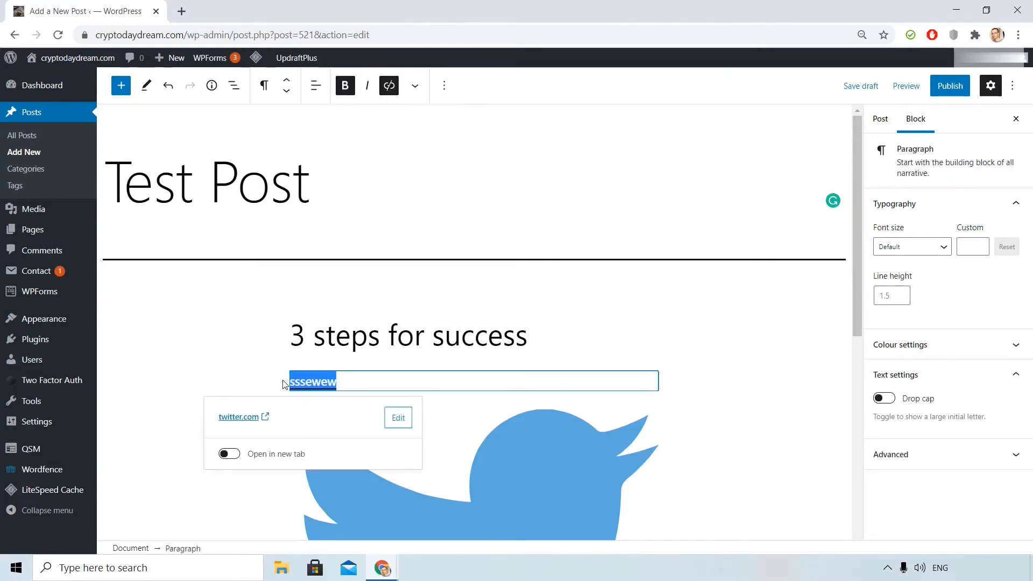
{"action": "left_click", "coordinate": [367, 85]}
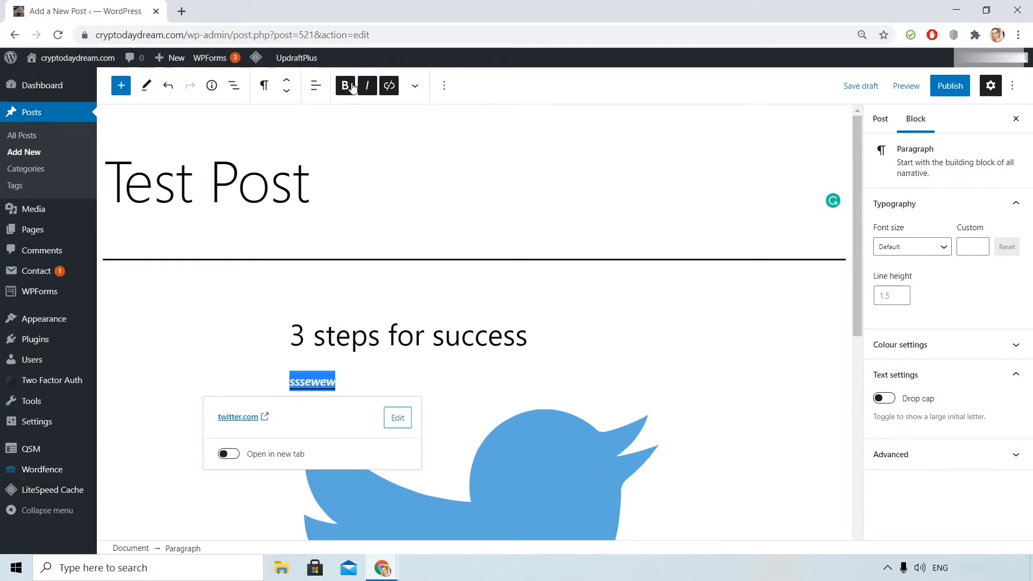
{"action": "left_click", "coordinate": [345, 88]}
{"action": "left_click", "coordinate": [361, 371]}
Add a Quote block below the bird image with the text "be brave".
{"action": "scroll", "coordinate": [360, 371], "scroll_direction": "down", "scroll_amount": 5}
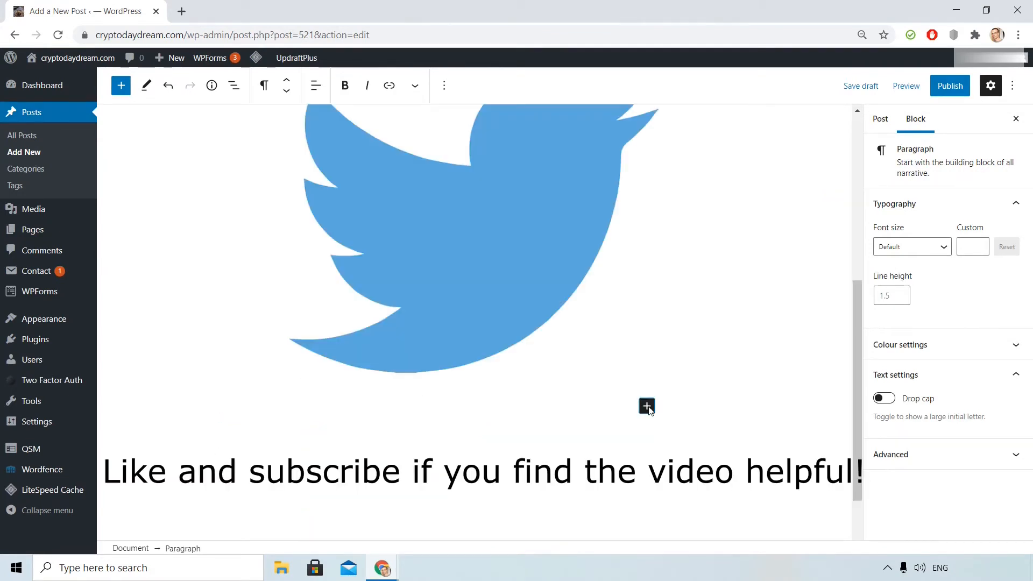
{"action": "left_click", "coordinate": [647, 406]}
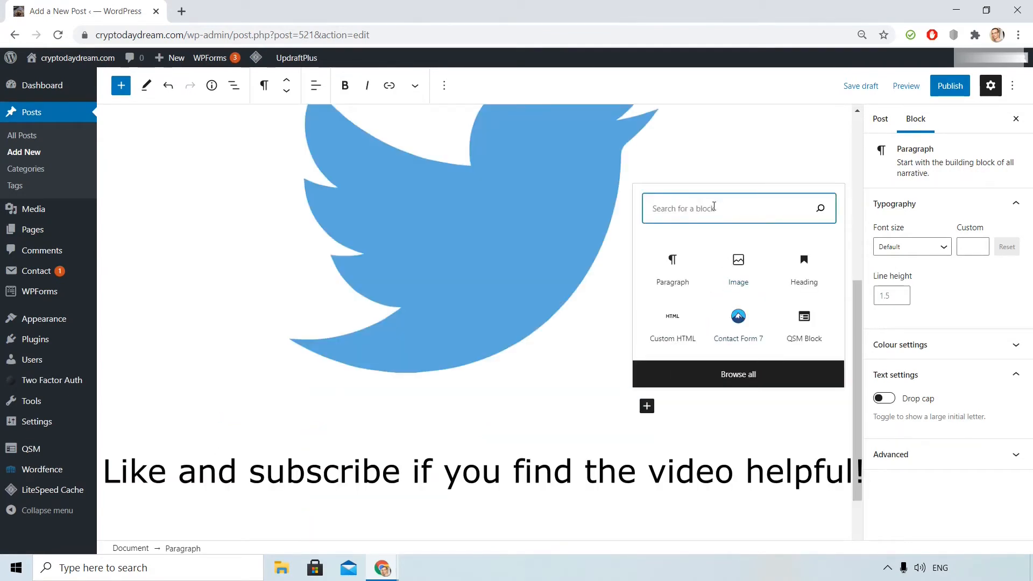
{"action": "type", "text": "q"}
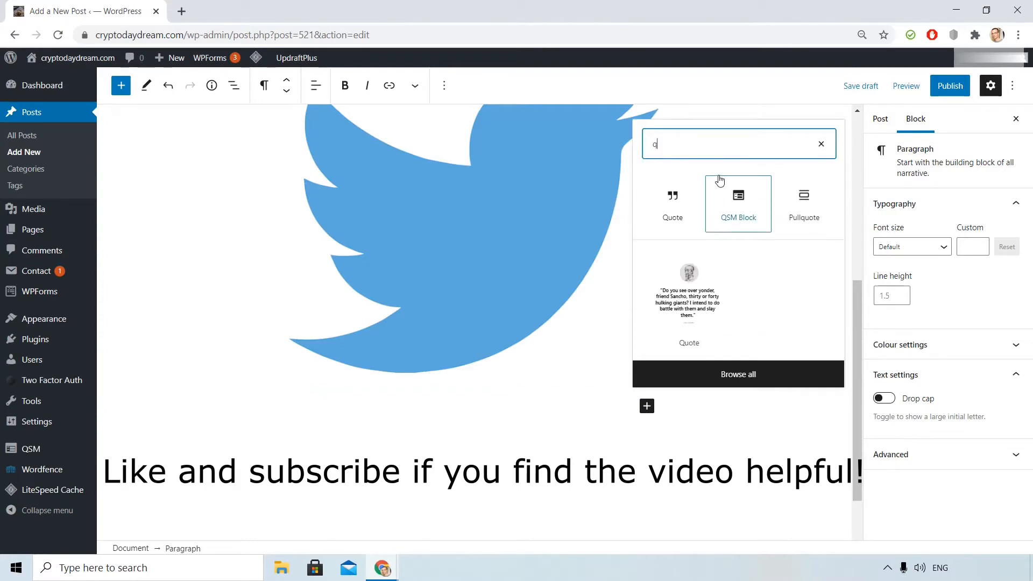
{"action": "left_click", "coordinate": [685, 199]}
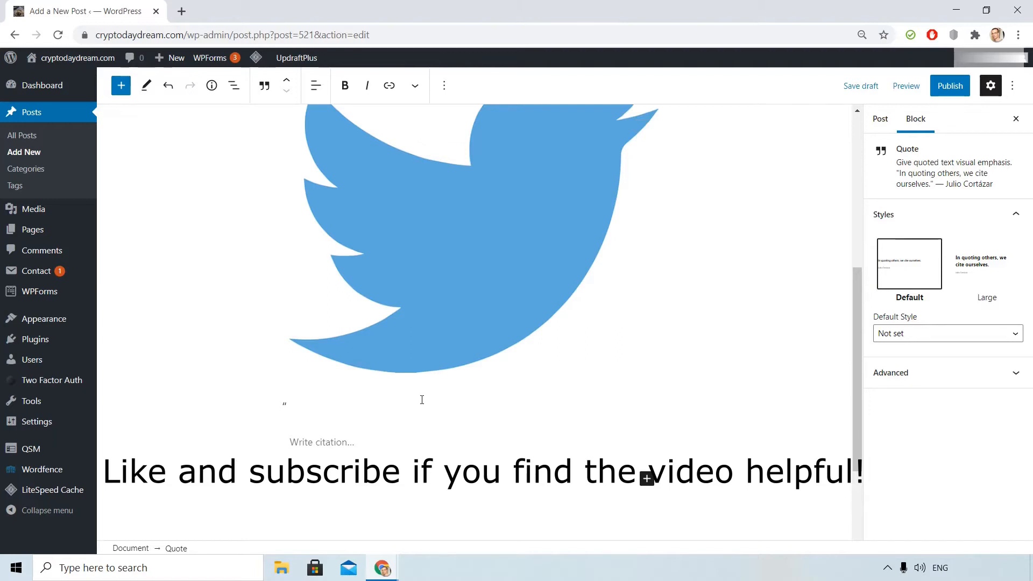
{"action": "type", "text": "be brave"}
Set the quote's citation to "by me".
{"action": "left_click", "coordinate": [647, 478]}
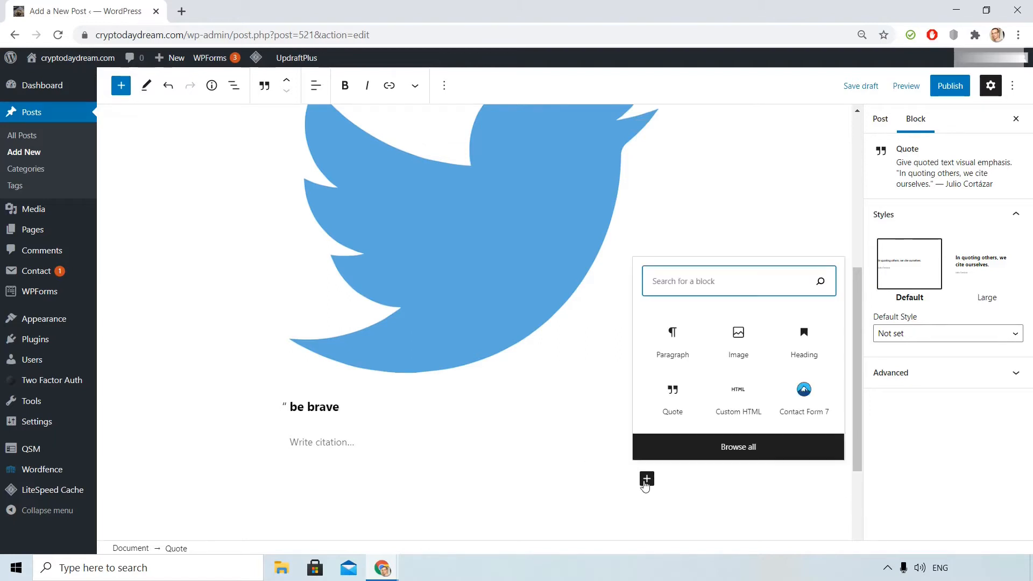
{"action": "left_click", "coordinate": [324, 438]}
{"action": "type", "text": "by me"}
{"action": "left_click", "coordinate": [437, 510]}
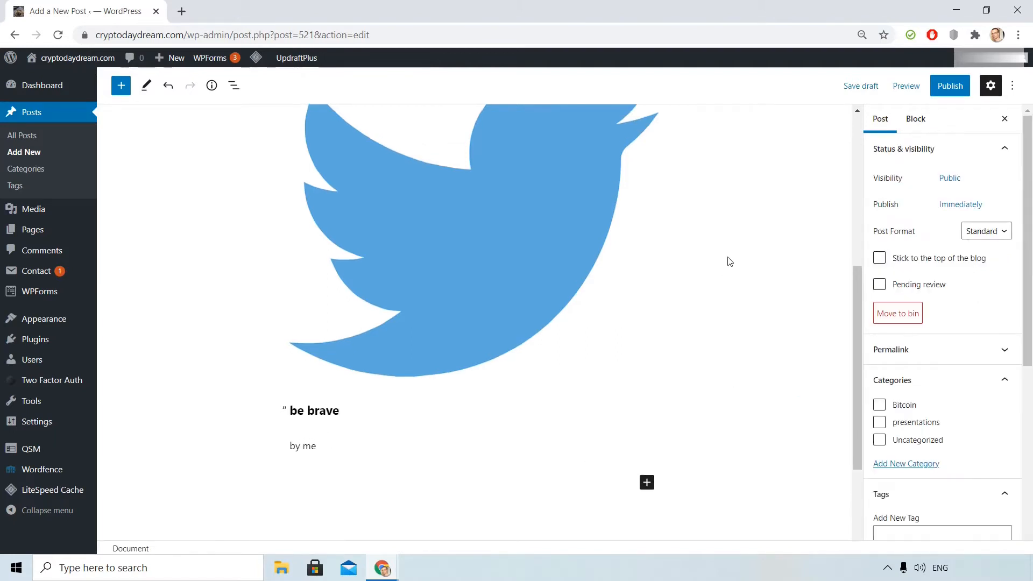
Assign the post to the Uncategorized and presentations categories and open the form for a new category.
{"action": "scroll", "coordinate": [728, 260], "scroll_direction": "up", "scroll_amount": 10}
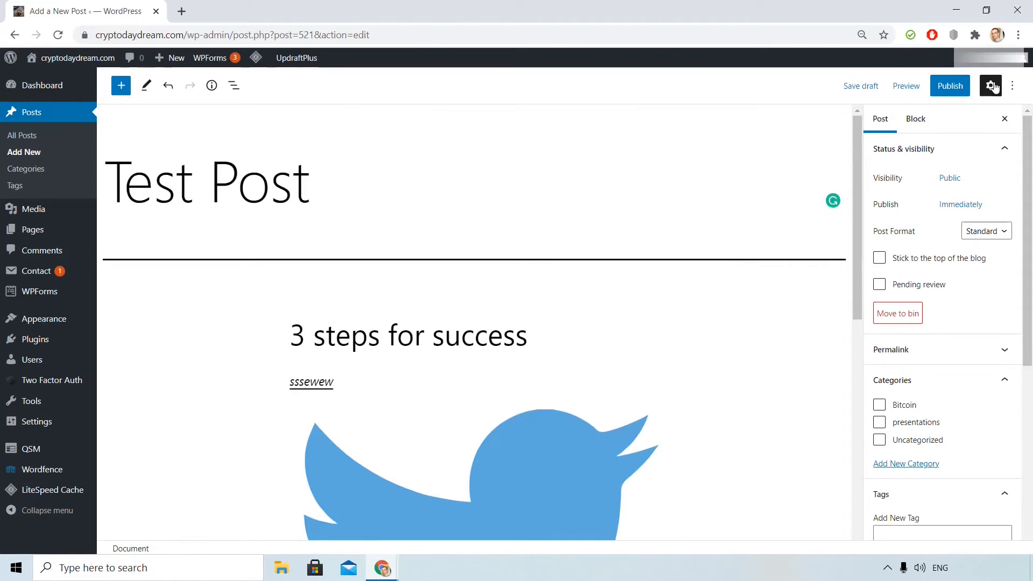
{"action": "left_click", "coordinate": [990, 87]}
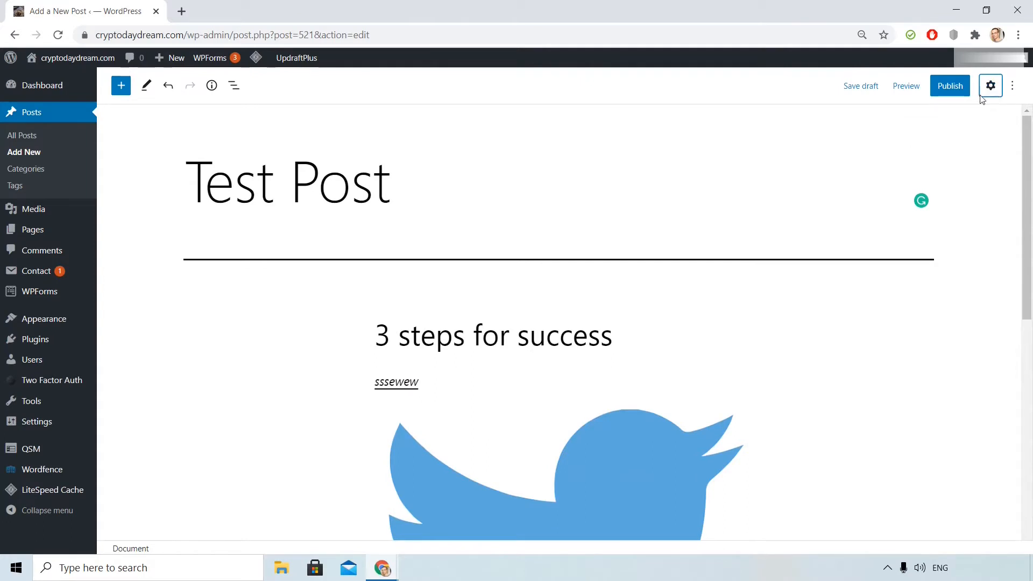
{"action": "left_click", "coordinate": [985, 94]}
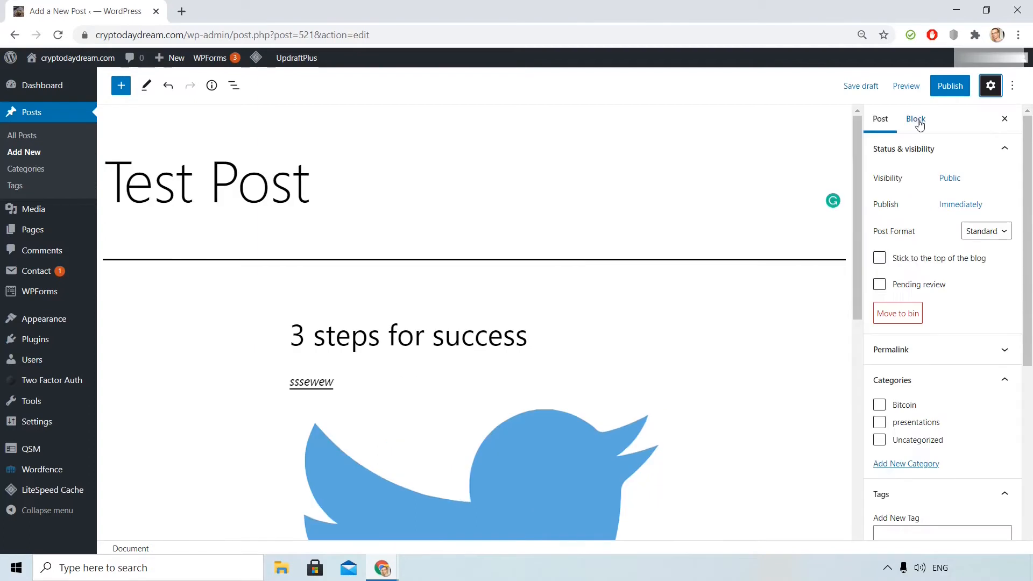
{"action": "scroll", "coordinate": [968, 353], "scroll_direction": "down", "scroll_amount": 3}
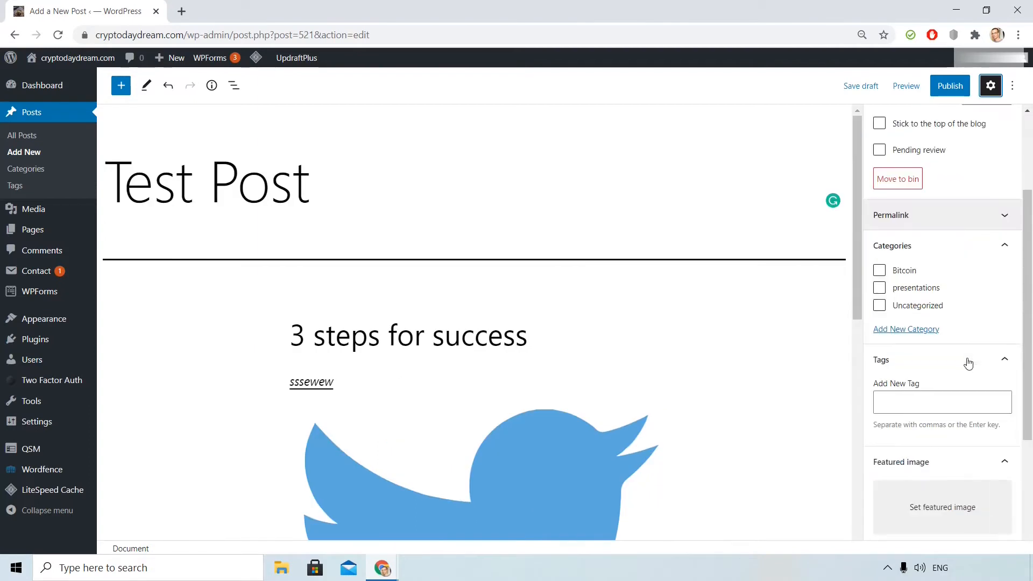
{"action": "left_click", "coordinate": [880, 309]}
{"action": "left_click", "coordinate": [879, 288]}
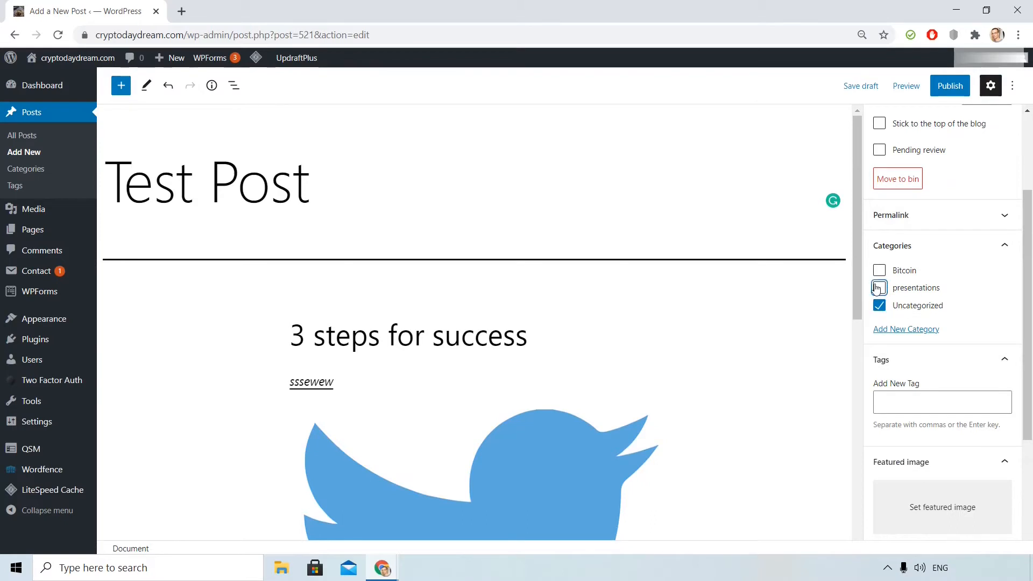
{"action": "left_click", "coordinate": [908, 330]}
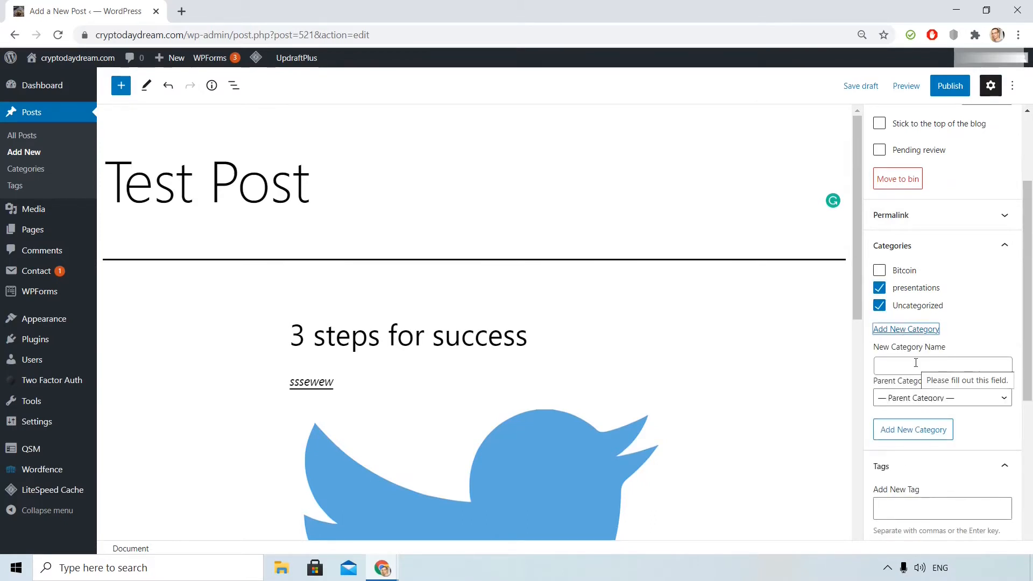
Set the Bitcoin coin picture cropped-bank-bitcoin-blockchain-1036635-5.jpg from the Media Library as the post's featured image.
{"action": "scroll", "coordinate": [942, 350], "scroll_direction": "down", "scroll_amount": 5}
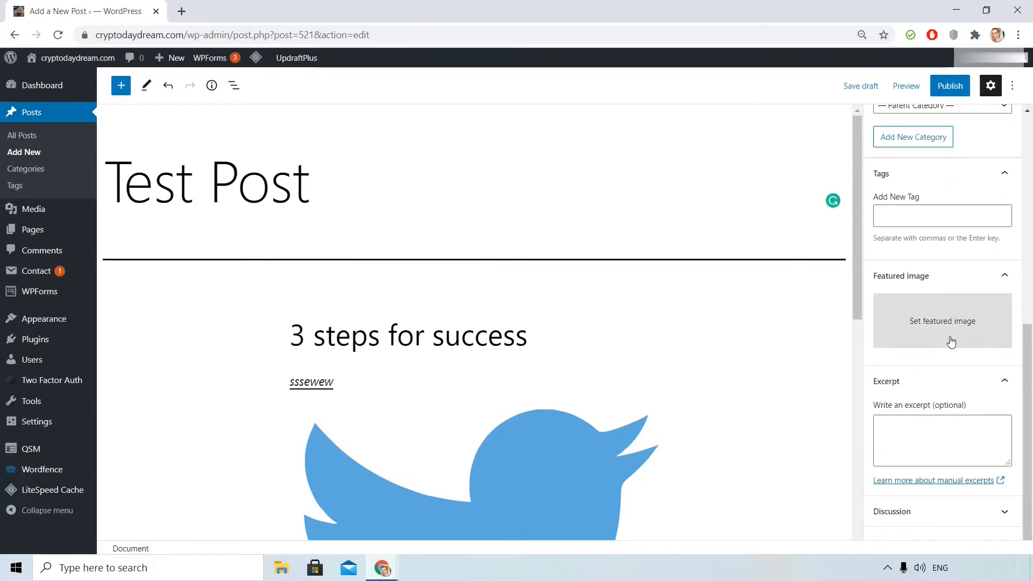
{"action": "left_click", "coordinate": [950, 341]}
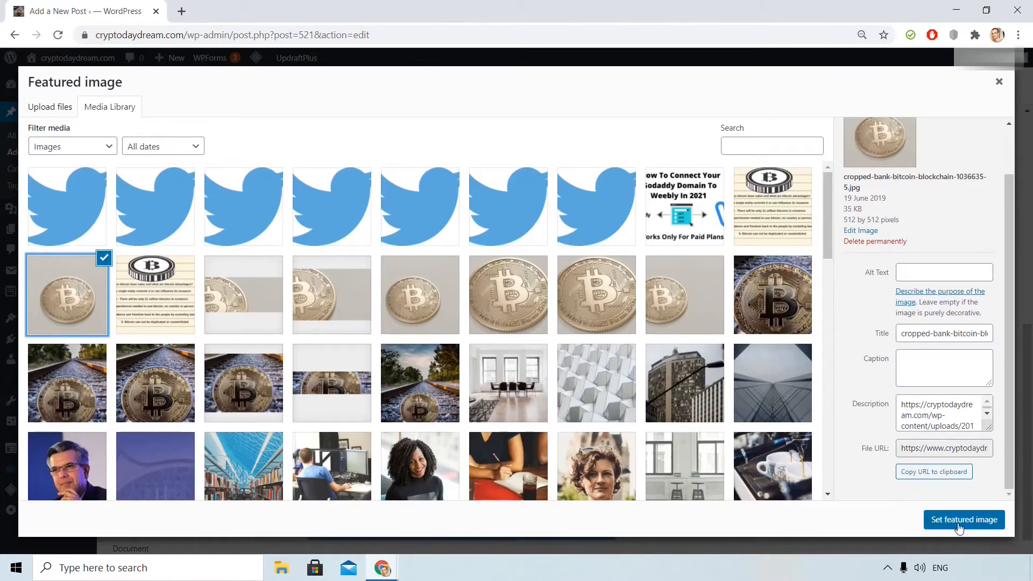
{"action": "left_click", "coordinate": [958, 526]}
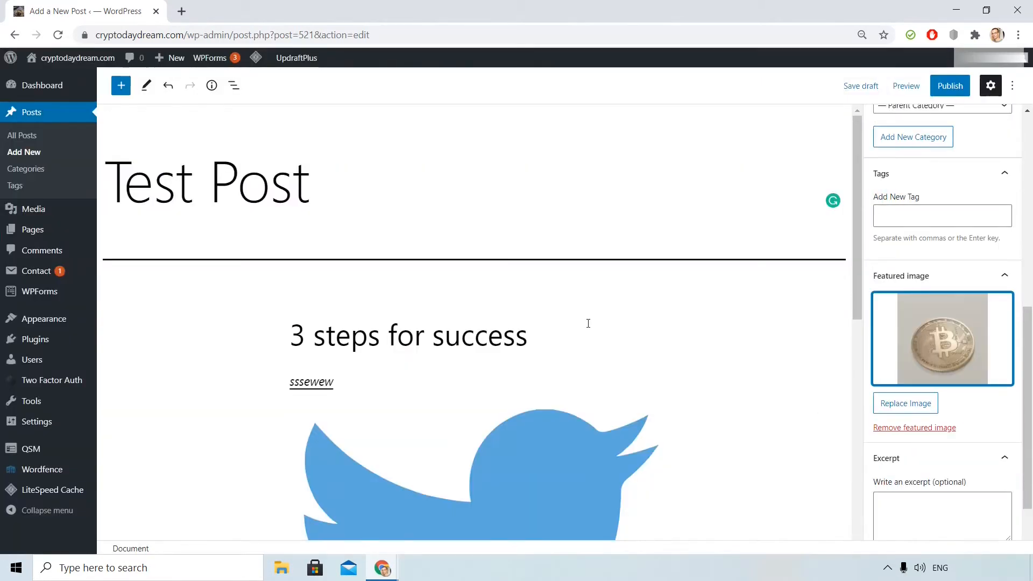
Remove the post from the Uncategorized category and add the tags "video" and "presentation".
{"action": "scroll", "coordinate": [588, 323], "scroll_direction": "down", "scroll_amount": 2}
{"action": "scroll", "coordinate": [588, 323], "scroll_direction": "up", "scroll_amount": 2}
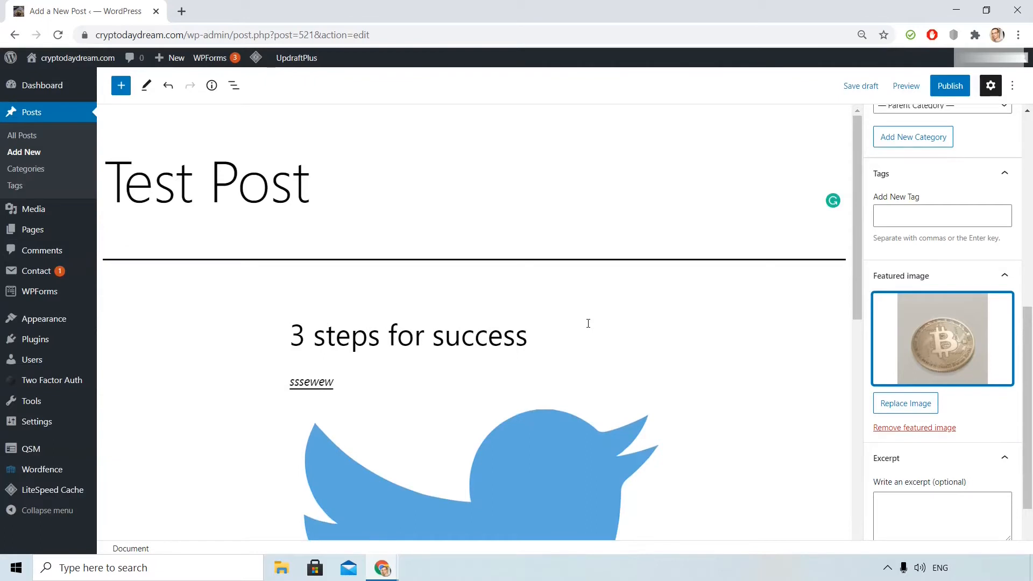
{"action": "scroll", "coordinate": [882, 242], "scroll_direction": "up", "scroll_amount": 2}
{"action": "left_click", "coordinate": [916, 346]}
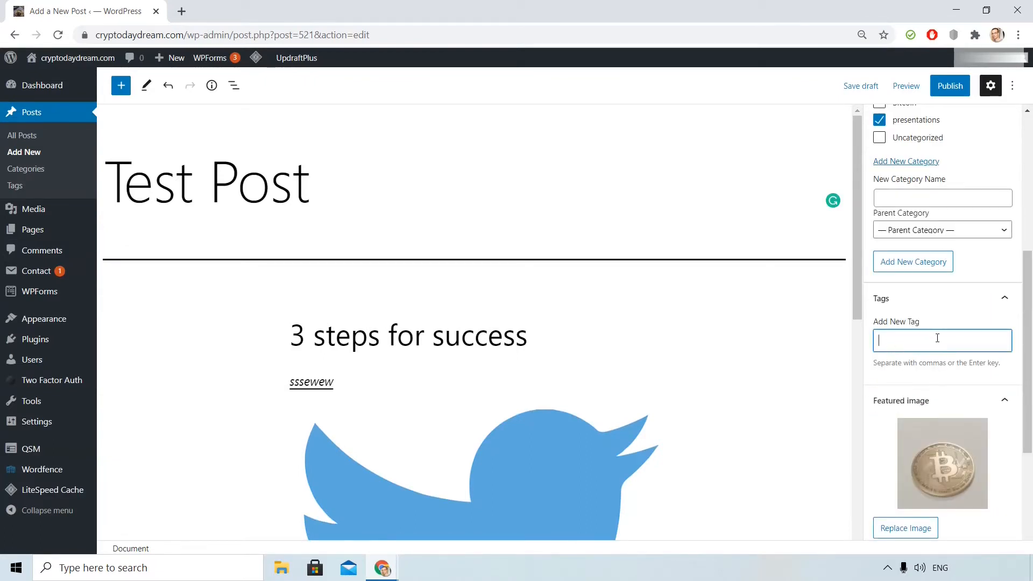
{"action": "type", "text": "video,presentation,"}
{"action": "scroll", "coordinate": [959, 340], "scroll_direction": "down", "scroll_amount": 3}
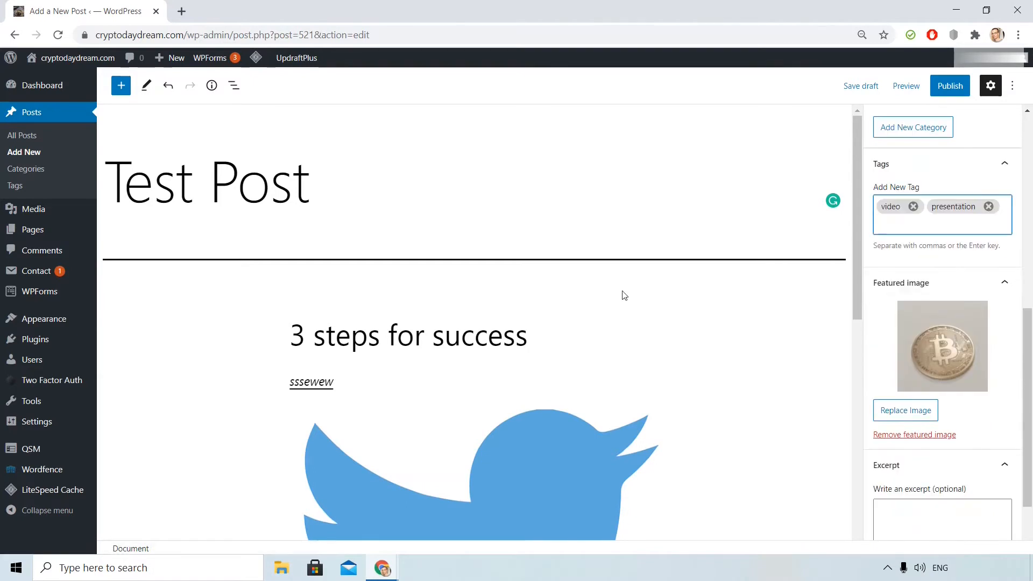
View the HTML code of the "be brave" quote block and switch it back to visual editing.
{"action": "scroll", "coordinate": [544, 410], "scroll_direction": "down", "scroll_amount": 3}
{"action": "scroll", "coordinate": [544, 409], "scroll_direction": "down", "scroll_amount": 4}
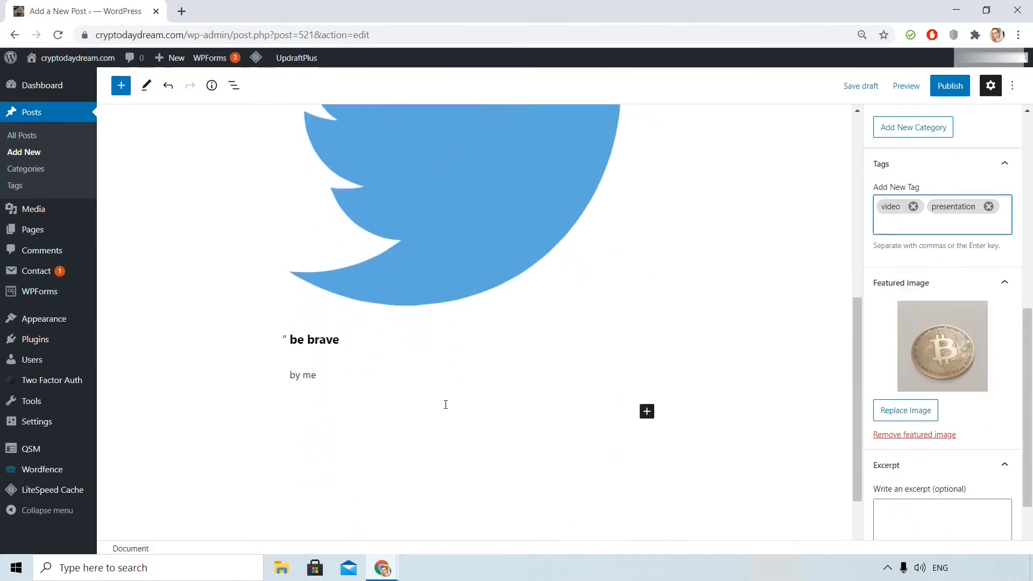
{"action": "left_click", "coordinate": [446, 88]}
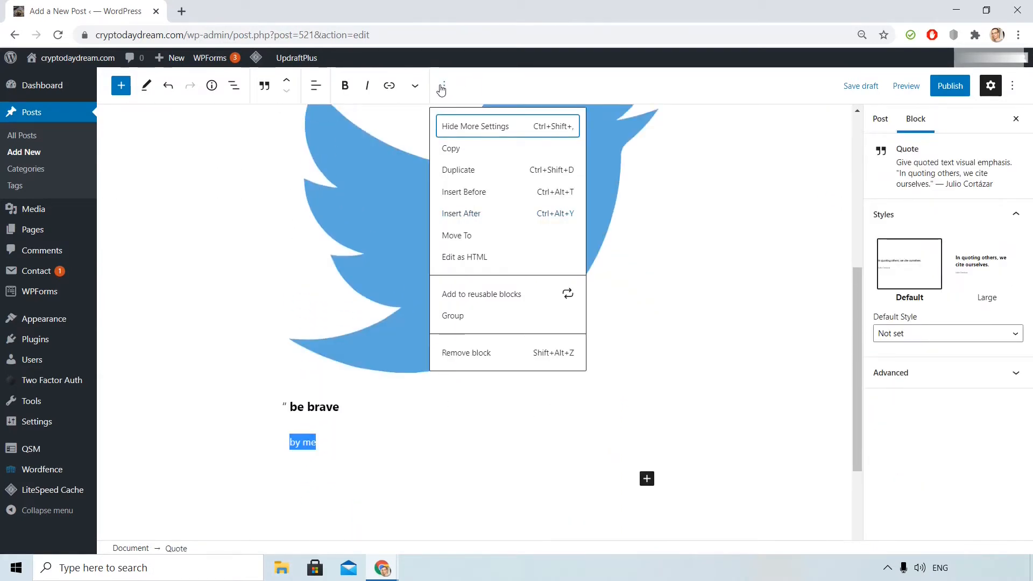
{"action": "left_click", "coordinate": [491, 262]}
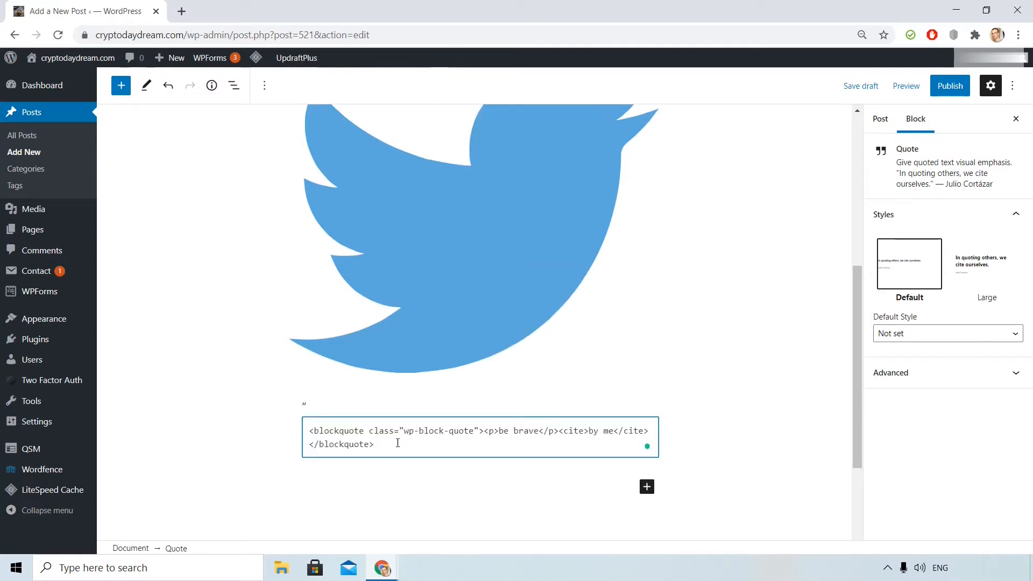
{"action": "left_click", "coordinate": [264, 86]}
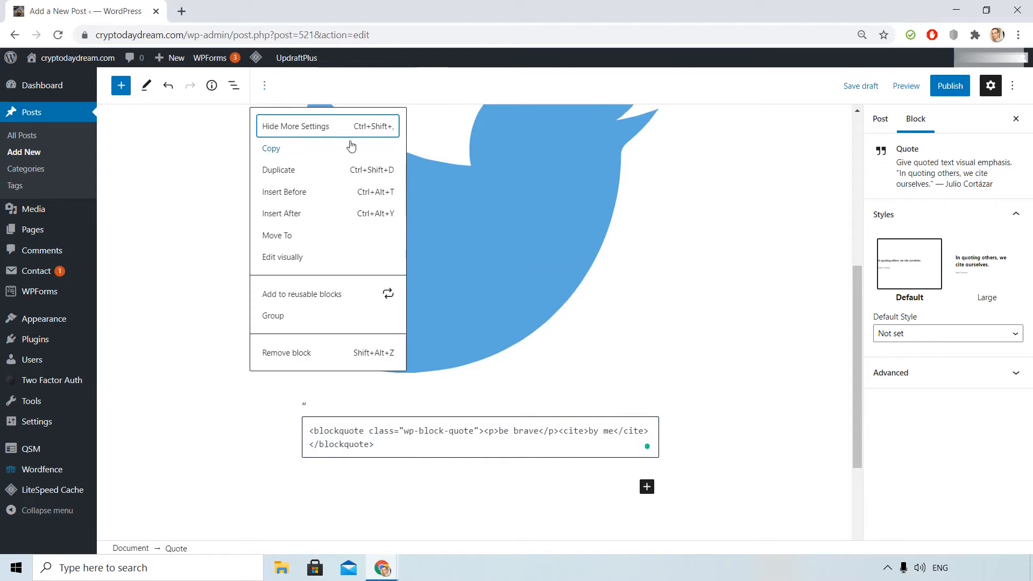
{"action": "left_click", "coordinate": [302, 259]}
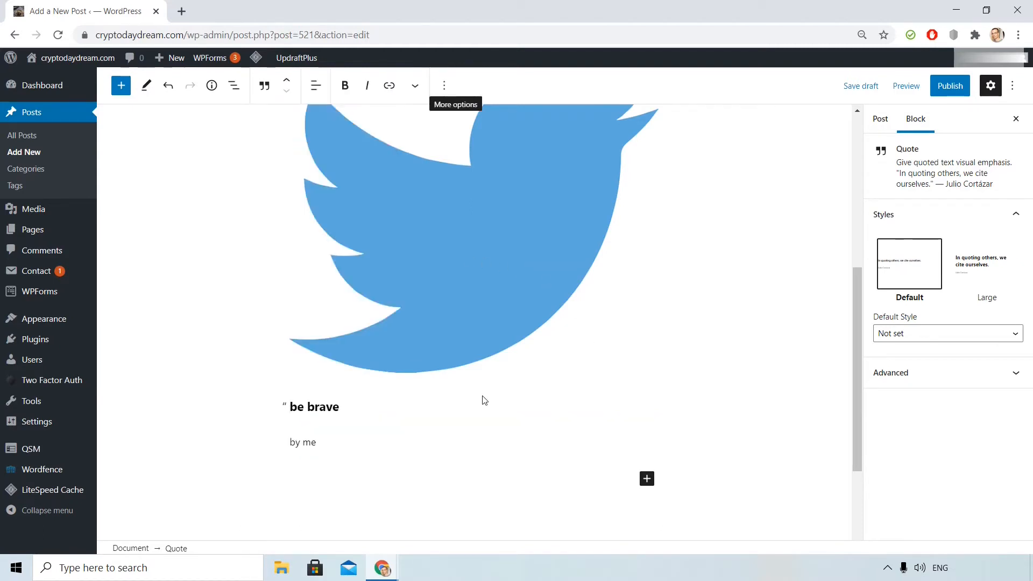
{"action": "left_click", "coordinate": [416, 410]}
Preview the post in a new tab.
{"action": "scroll", "coordinate": [742, 224], "scroll_direction": "up", "scroll_amount": 8}
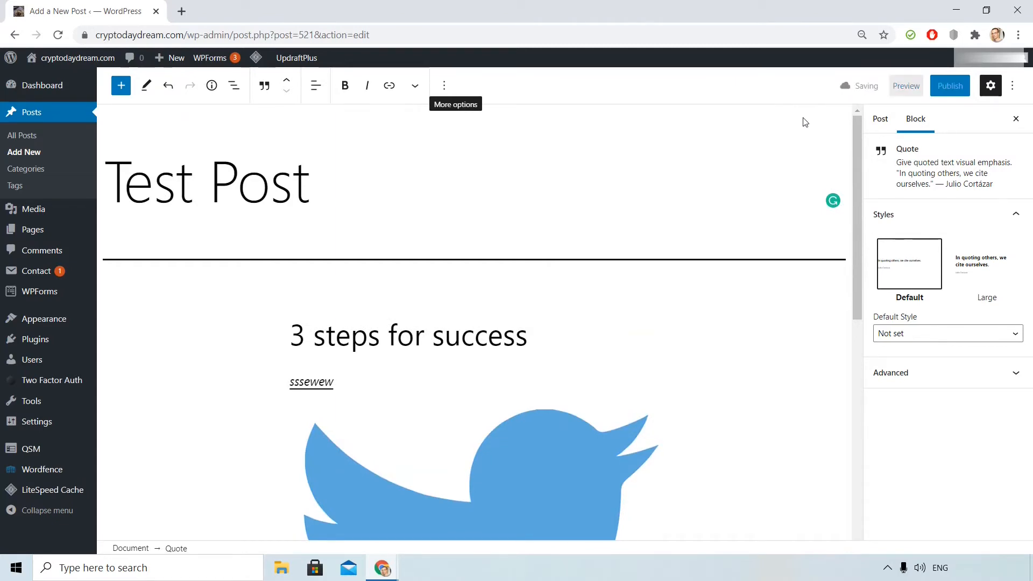
{"action": "left_click", "coordinate": [902, 91]}
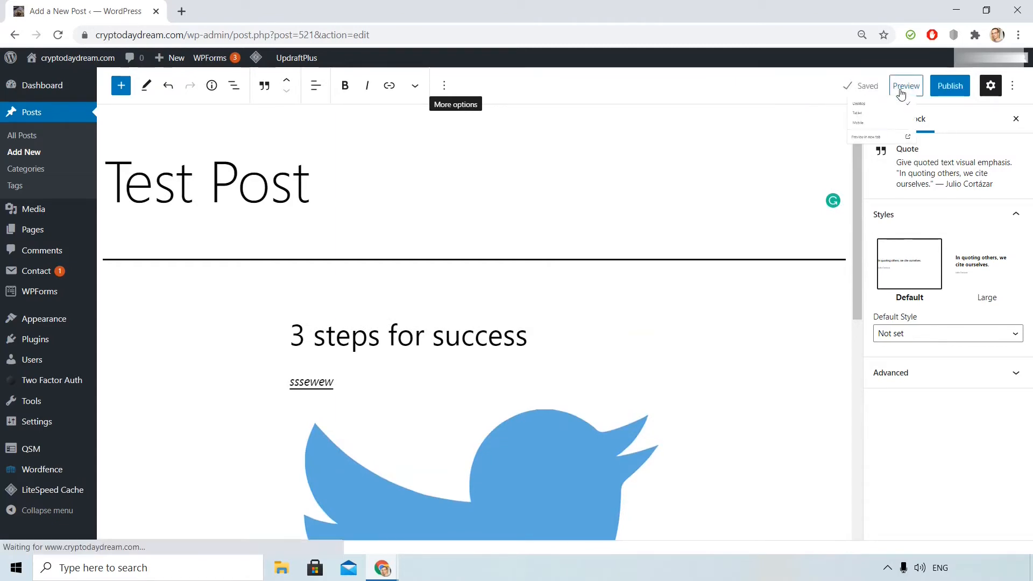
{"action": "left_click", "coordinate": [817, 204]}
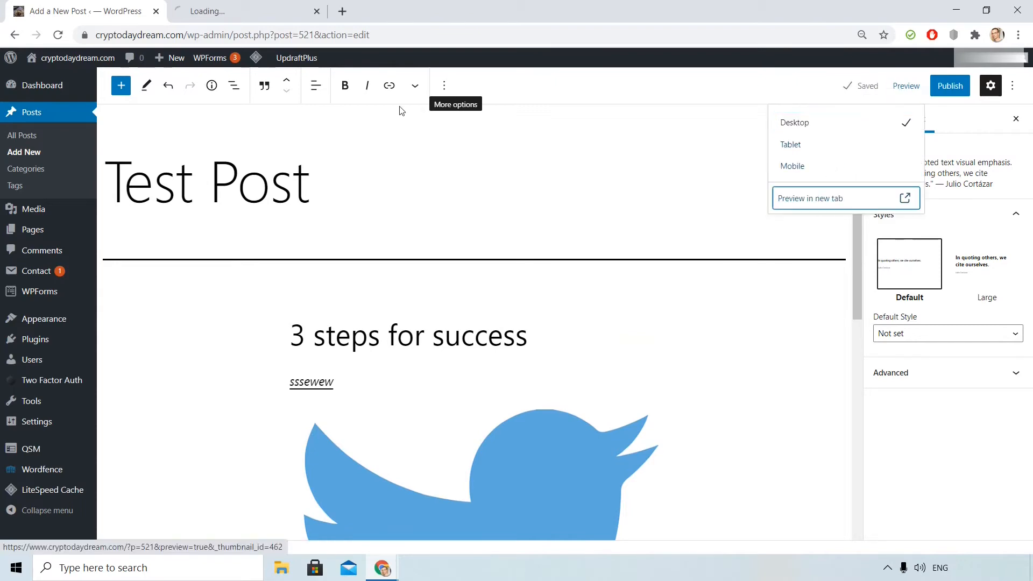
Look through the previewed post, including its featured image, heading and content, and return to the post editor.
{"action": "scroll", "coordinate": [645, 207], "scroll_direction": "down", "scroll_amount": 4}
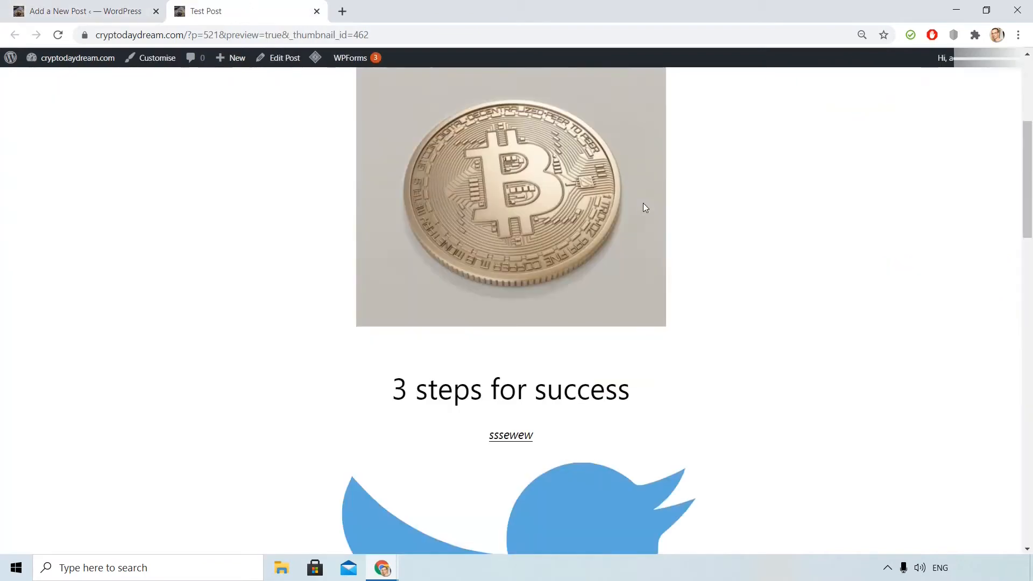
{"action": "scroll", "coordinate": [645, 208], "scroll_direction": "down", "scroll_amount": 1}
{"action": "scroll", "coordinate": [645, 208], "scroll_direction": "up", "scroll_amount": 6}
{"action": "scroll", "coordinate": [644, 207], "scroll_direction": "down", "scroll_amount": 9}
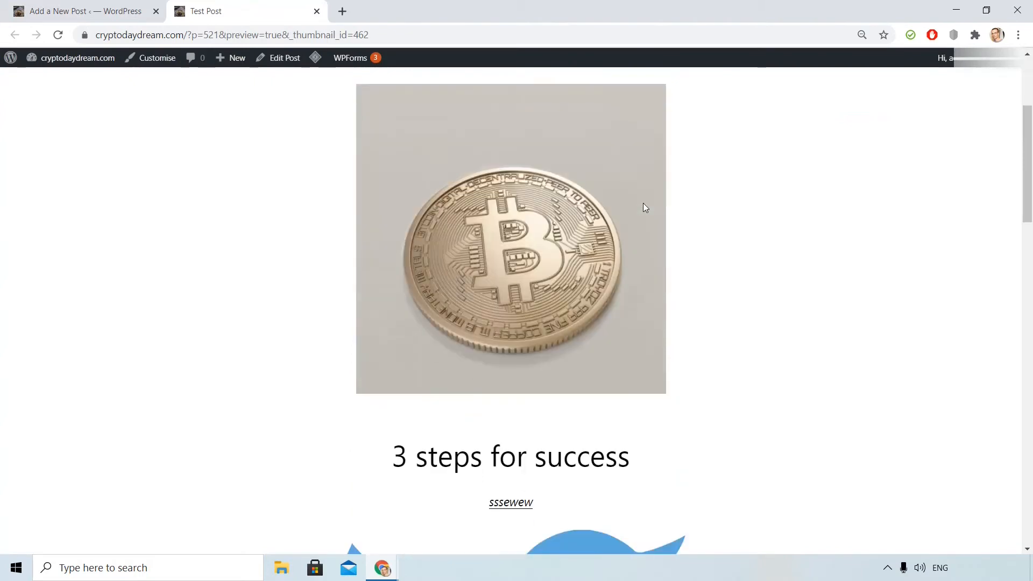
{"action": "key", "text": "ctrl+shift+Tab"}
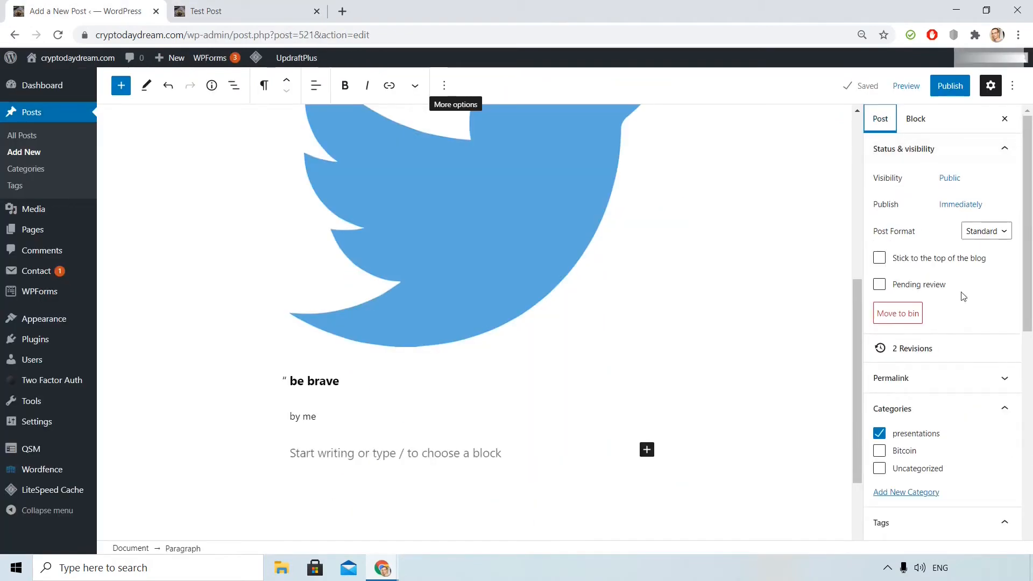
Check the publish date options without changing them and set the post format to Gallery.
{"action": "left_click", "coordinate": [978, 209]}
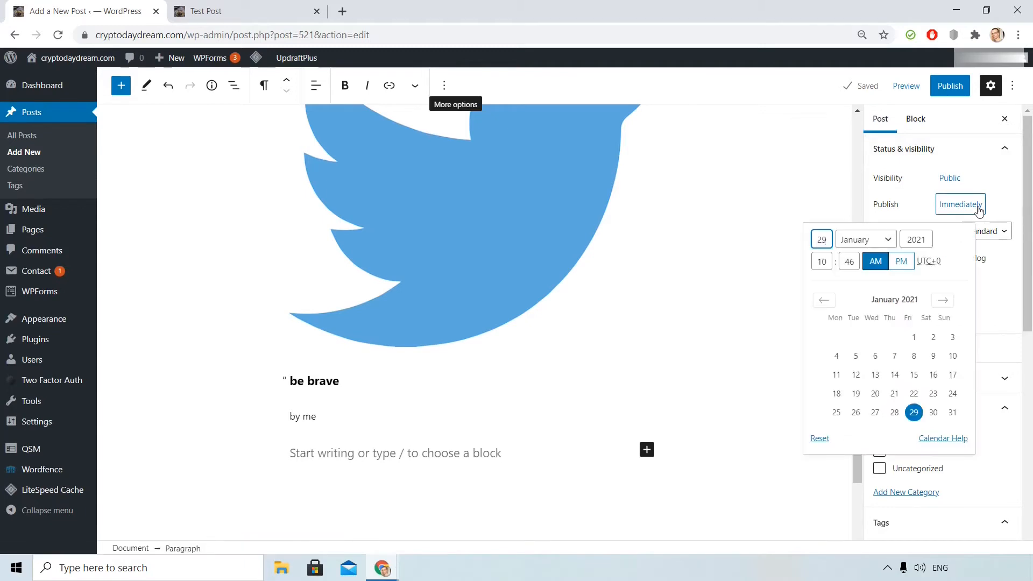
{"action": "left_click", "coordinate": [908, 199]}
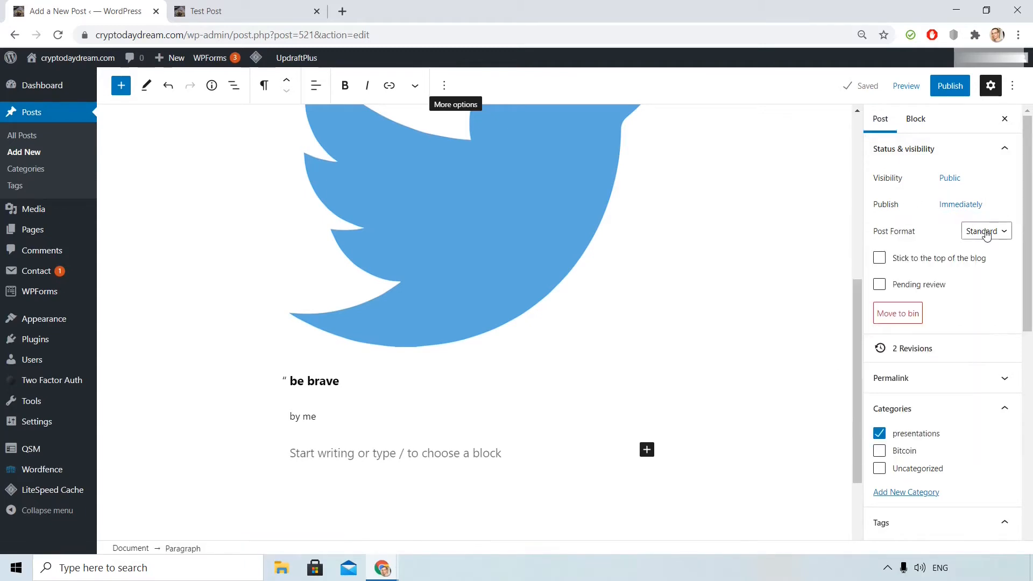
{"action": "left_click", "coordinate": [985, 232]}
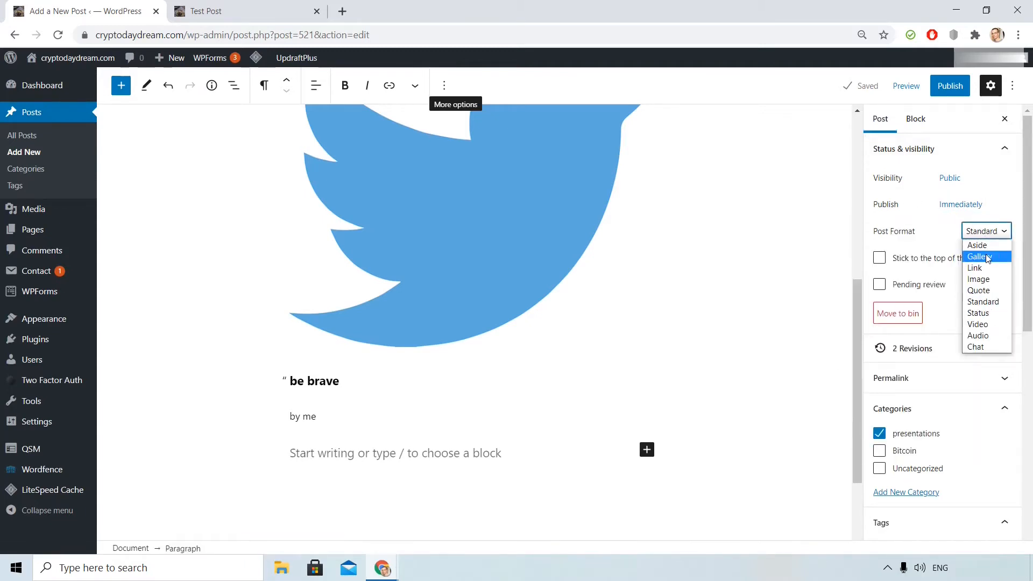
{"action": "left_click", "coordinate": [980, 257]}
{"action": "scroll", "coordinate": [772, 289], "scroll_direction": "up", "scroll_amount": 1}
{"action": "scroll", "coordinate": [772, 288], "scroll_direction": "up", "scroll_amount": 5}
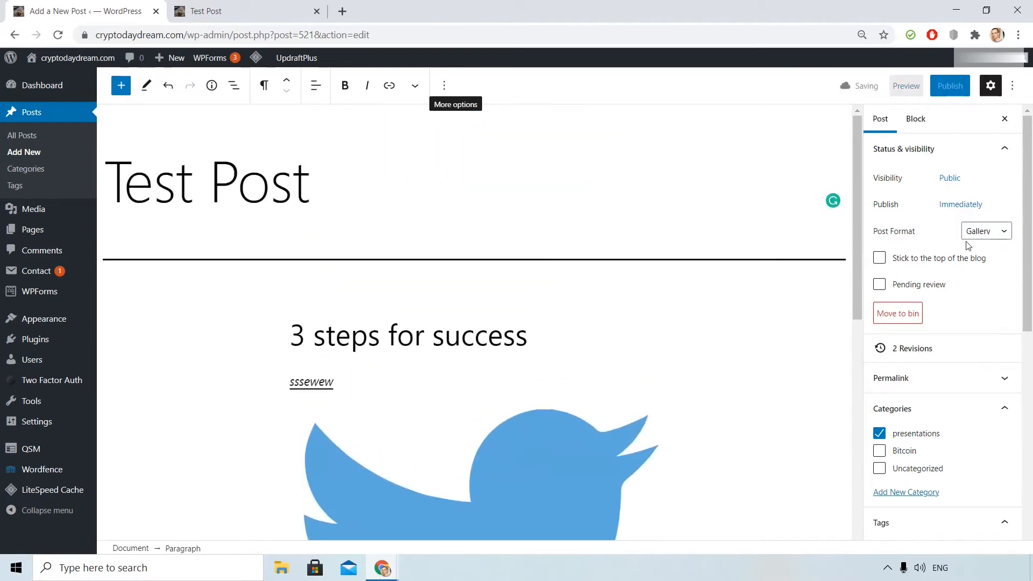
Preview the Gallery-format post in a new tab, look through its content, and return to the editor.
{"action": "left_click", "coordinate": [906, 85]}
{"action": "left_click", "coordinate": [820, 199]}
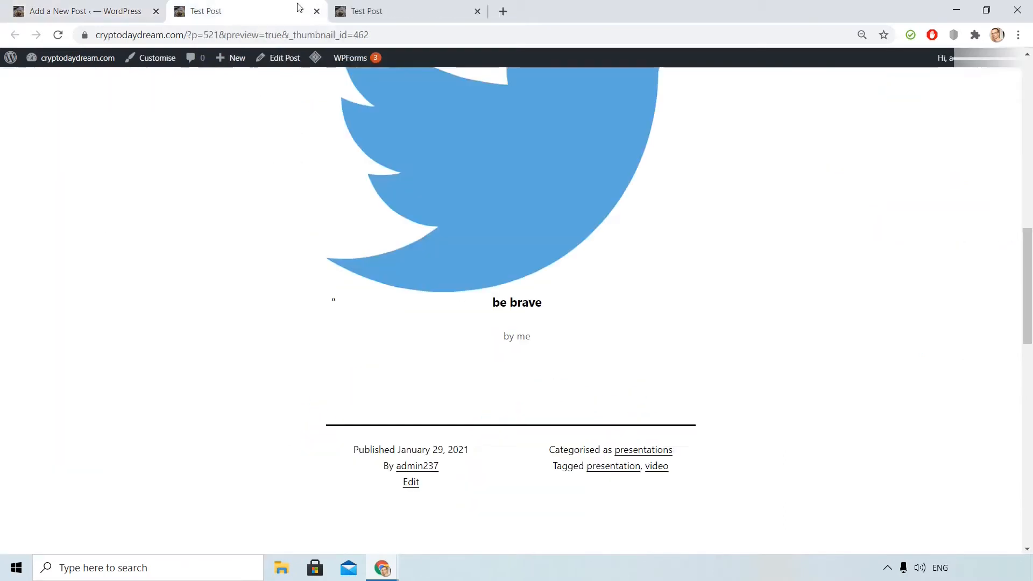
{"action": "scroll", "coordinate": [650, 221], "scroll_direction": "down", "scroll_amount": 15}
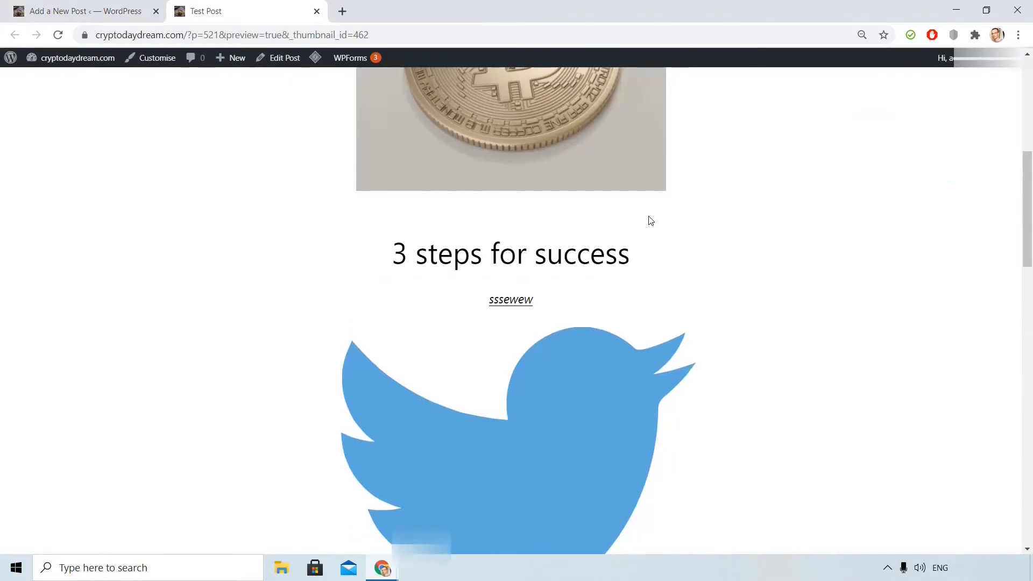
{"action": "scroll", "coordinate": [650, 221], "scroll_direction": "up", "scroll_amount": 5}
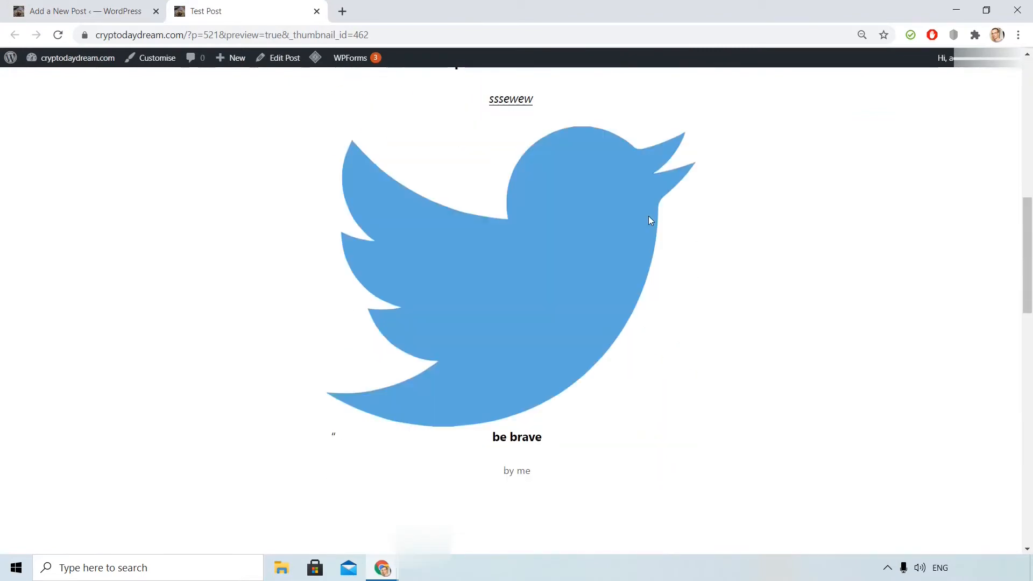
{"action": "left_click", "coordinate": [102, 5]}
Set the post format to Chat and look through the post's preview.
{"action": "left_click", "coordinate": [977, 150]}
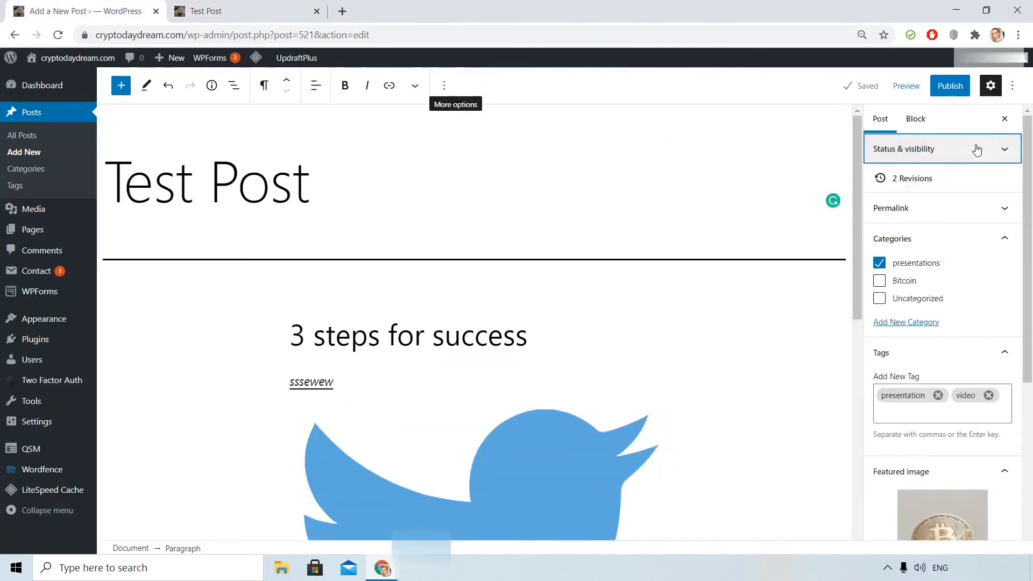
{"action": "left_click", "coordinate": [977, 150]}
{"action": "left_click", "coordinate": [997, 233]}
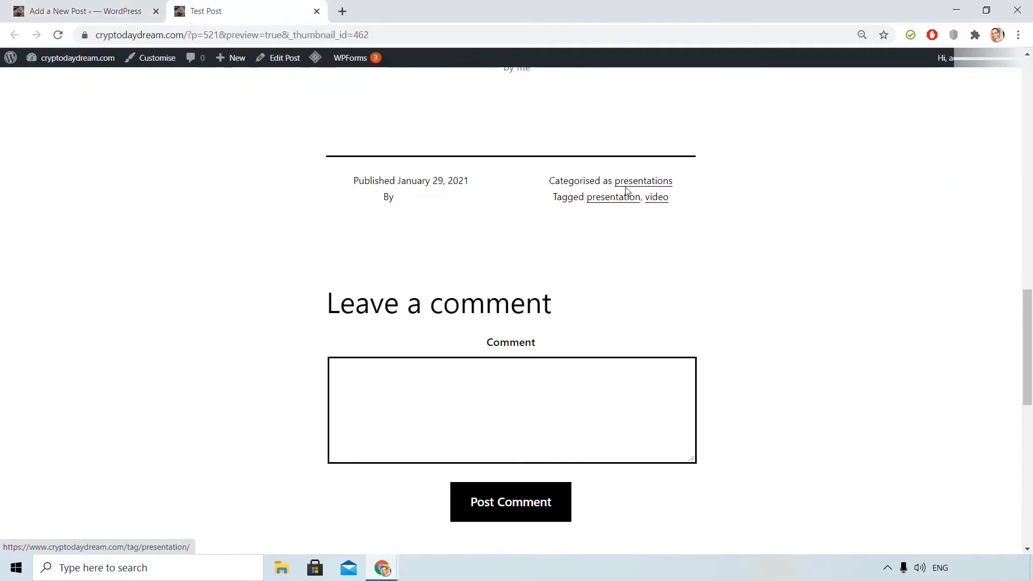
{"action": "scroll", "coordinate": [686, 206], "scroll_direction": "up", "scroll_amount": 5}
{"action": "scroll", "coordinate": [685, 205], "scroll_direction": "up", "scroll_amount": 8}
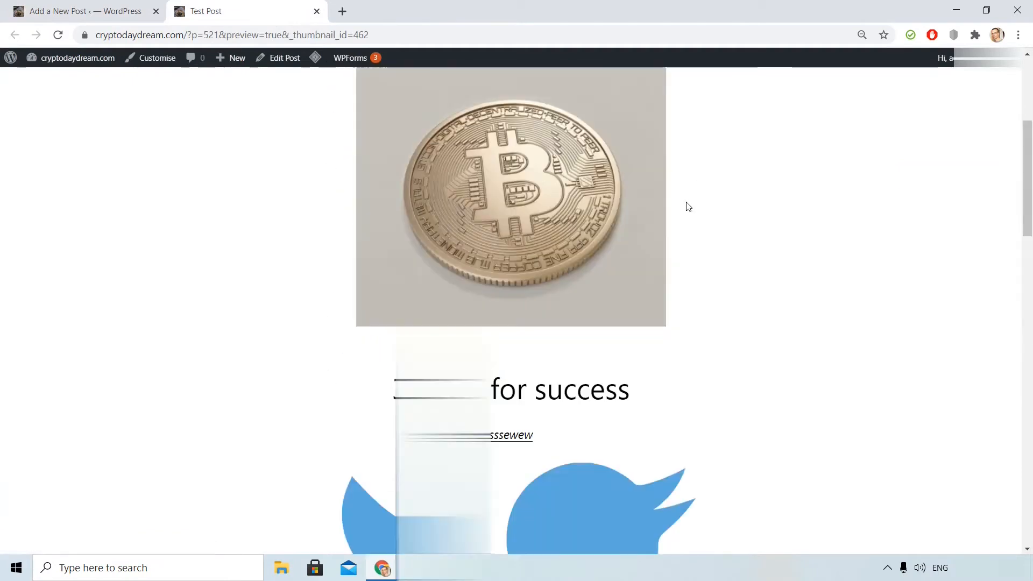
{"action": "scroll", "coordinate": [685, 205], "scroll_direction": "up", "scroll_amount": 5}
Return to the post editor and set the post format back to Standard.
{"action": "left_click", "coordinate": [86, 8]}
{"action": "left_click", "coordinate": [678, 192]}
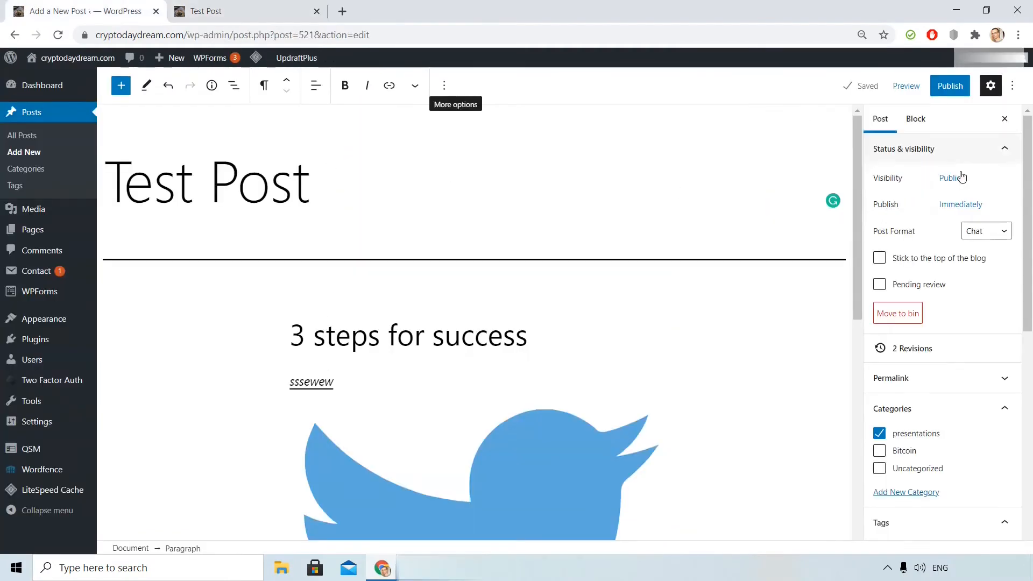
{"action": "left_click", "coordinate": [986, 230]}
{"action": "left_click", "coordinate": [982, 301]}
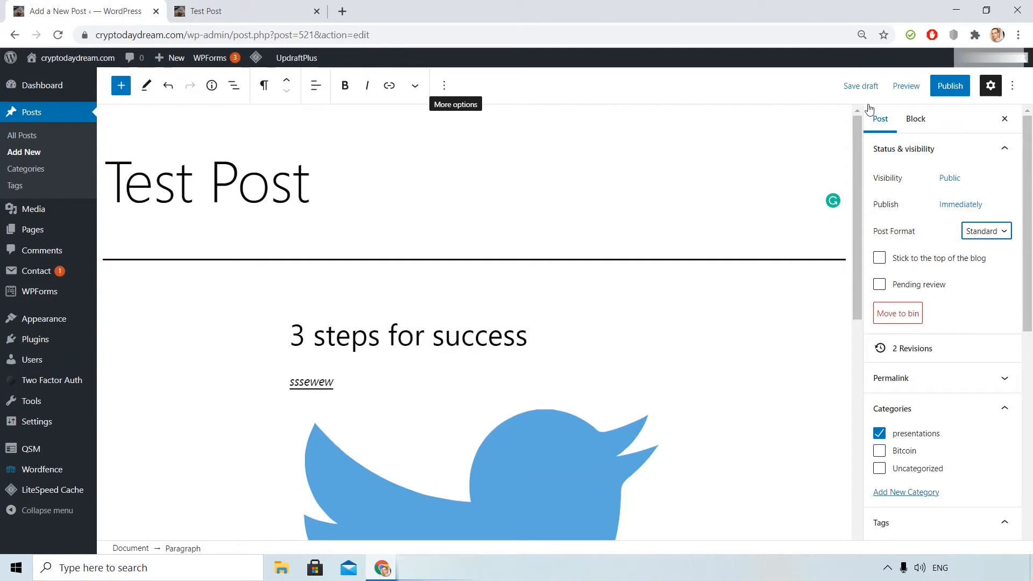
Enter "A great post!" as the post's excerpt and save the draft.
{"action": "scroll", "coordinate": [957, 346], "scroll_direction": "down", "scroll_amount": 5}
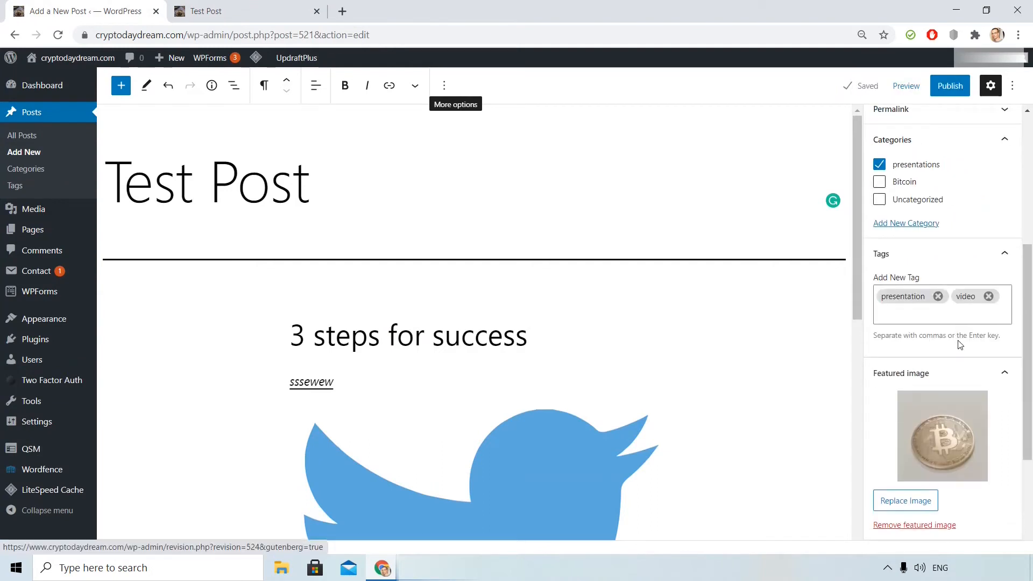
{"action": "scroll", "coordinate": [960, 350], "scroll_direction": "down", "scroll_amount": 3}
{"action": "left_click", "coordinate": [965, 429]}
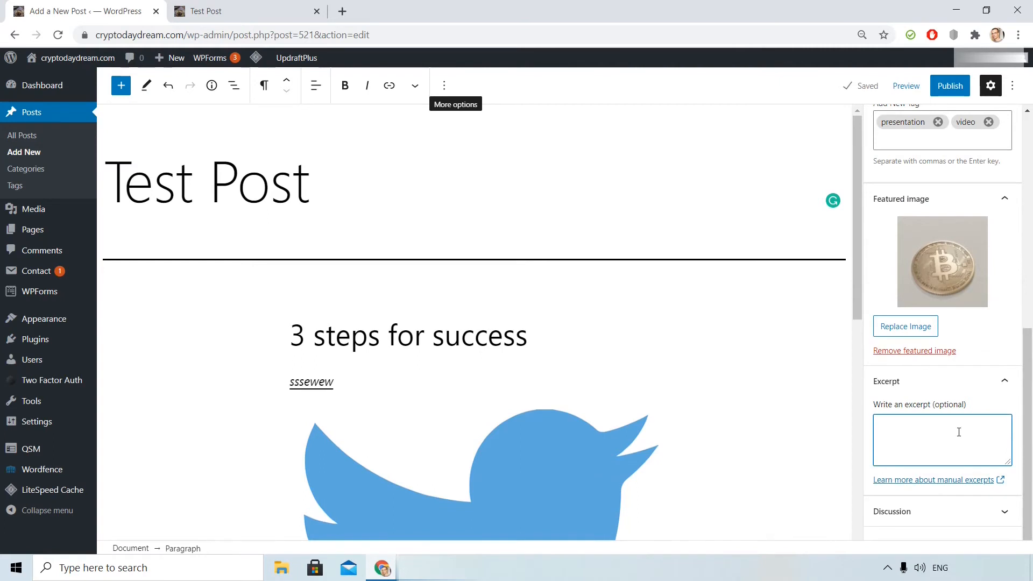
{"action": "type", "text": "A great post!"}
{"action": "left_click", "coordinate": [861, 86]}
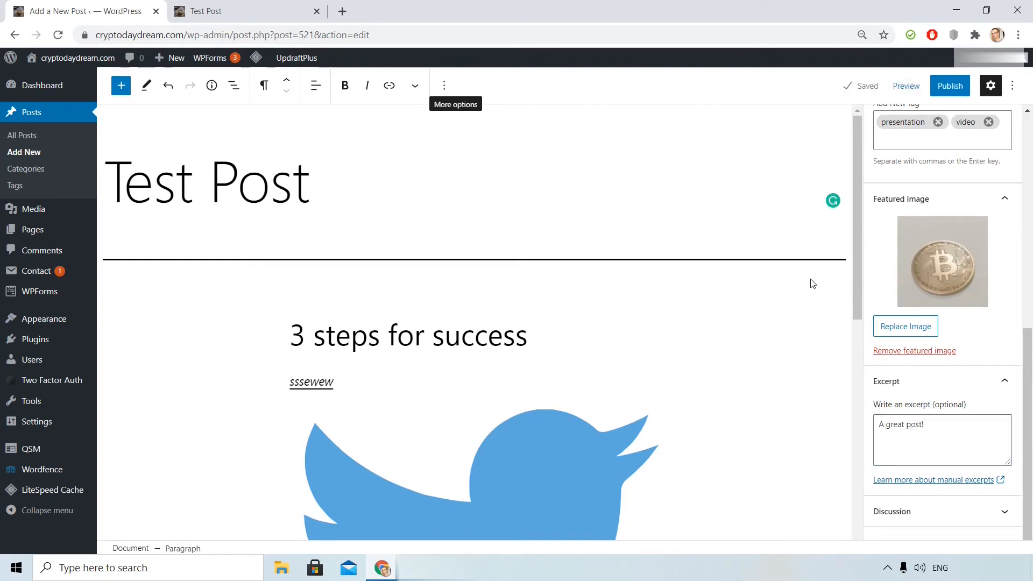
Apply strikethrough formatting to the whole "3 steps for success" heading.
{"action": "scroll", "coordinate": [696, 148], "scroll_direction": "down", "scroll_amount": 10}
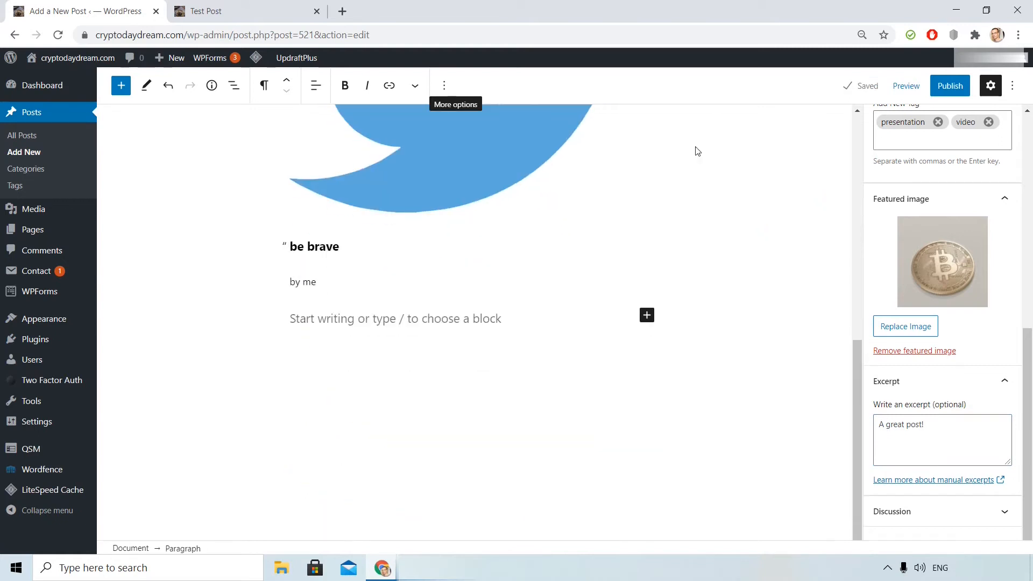
{"action": "scroll", "coordinate": [535, 283], "scroll_direction": "up", "scroll_amount": 10}
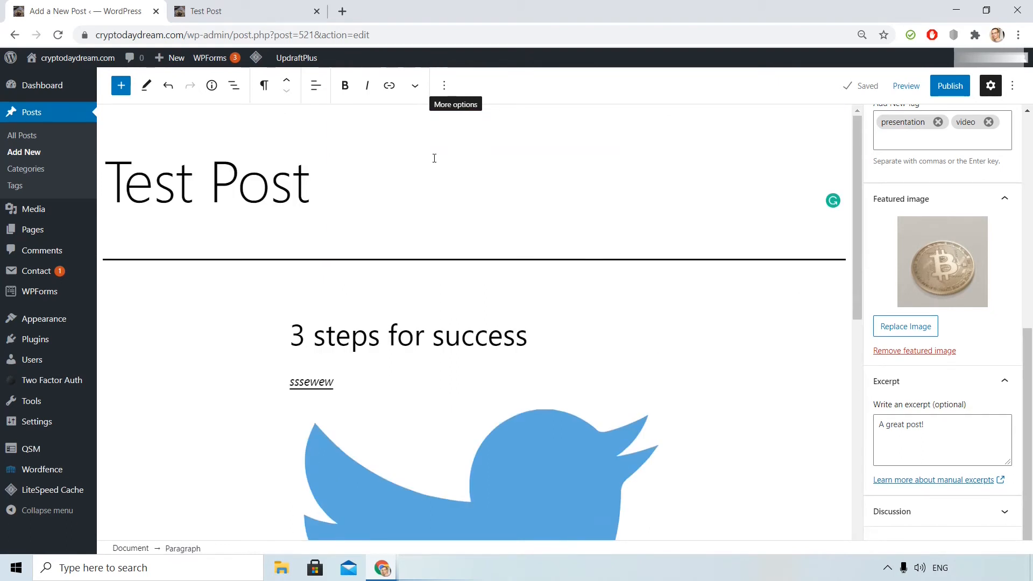
{"action": "left_click", "coordinate": [415, 86]}
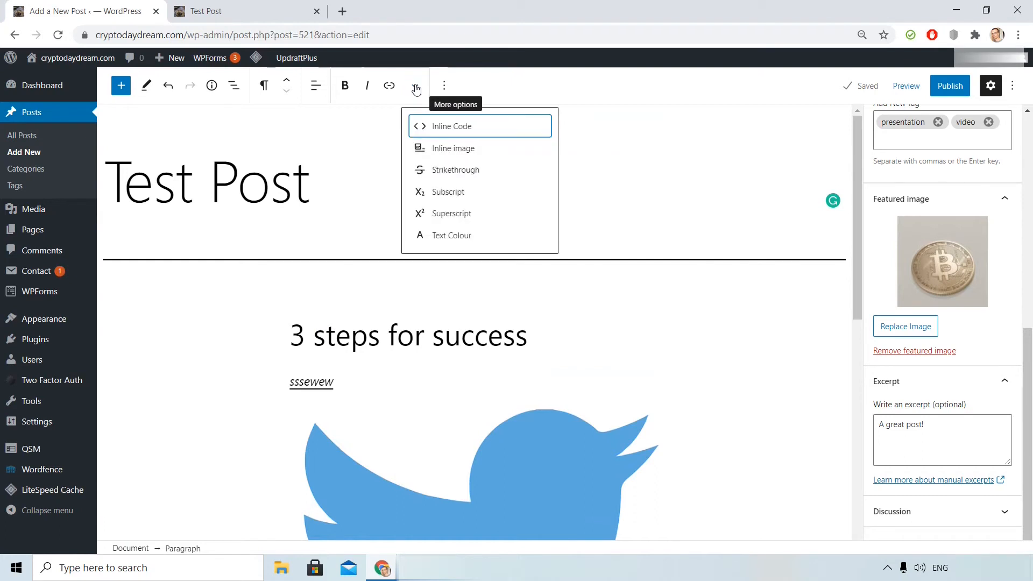
{"action": "triple_click", "coordinate": [541, 338]}
{"action": "left_click", "coordinate": [474, 86]}
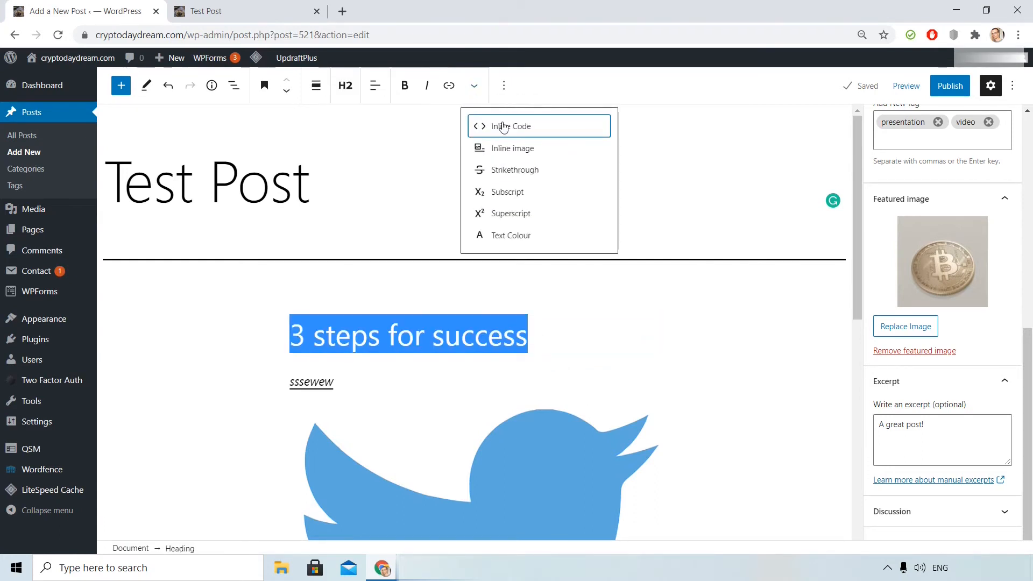
{"action": "left_click", "coordinate": [526, 170]}
Set the text colour of the whole "3 steps for success" heading to Purple.
{"action": "left_click", "coordinate": [554, 340]}
{"action": "left_click_drag", "start_coordinate": [555, 340], "coordinate": [289, 336]}
{"action": "left_click", "coordinate": [473, 87]}
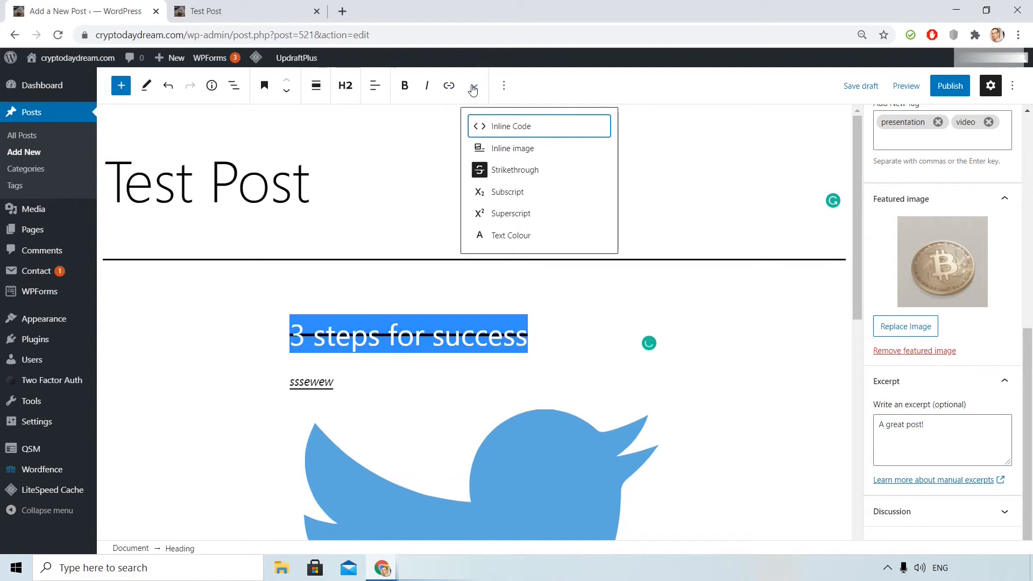
{"action": "left_click", "coordinate": [506, 236]}
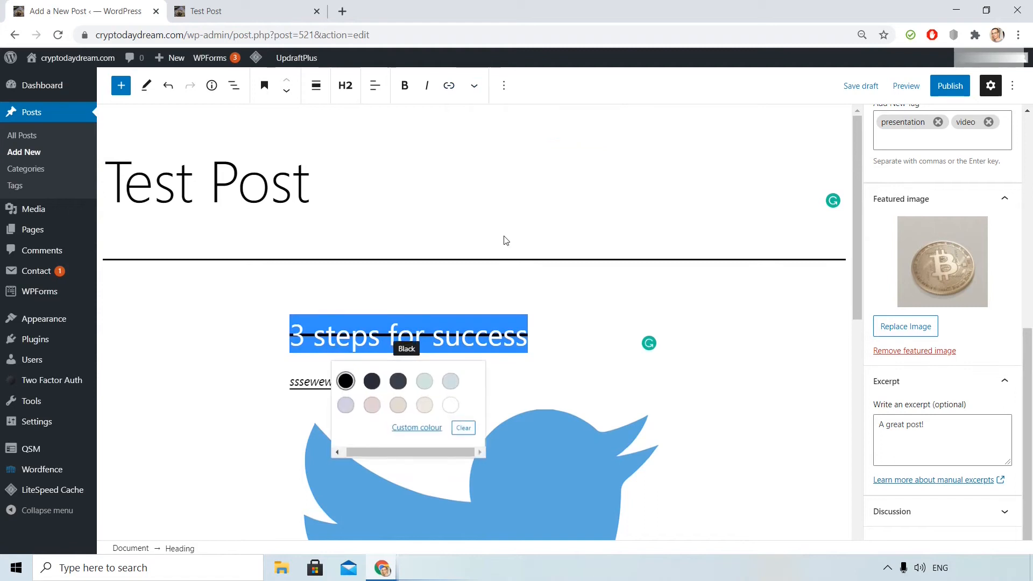
{"action": "left_click", "coordinate": [345, 406]}
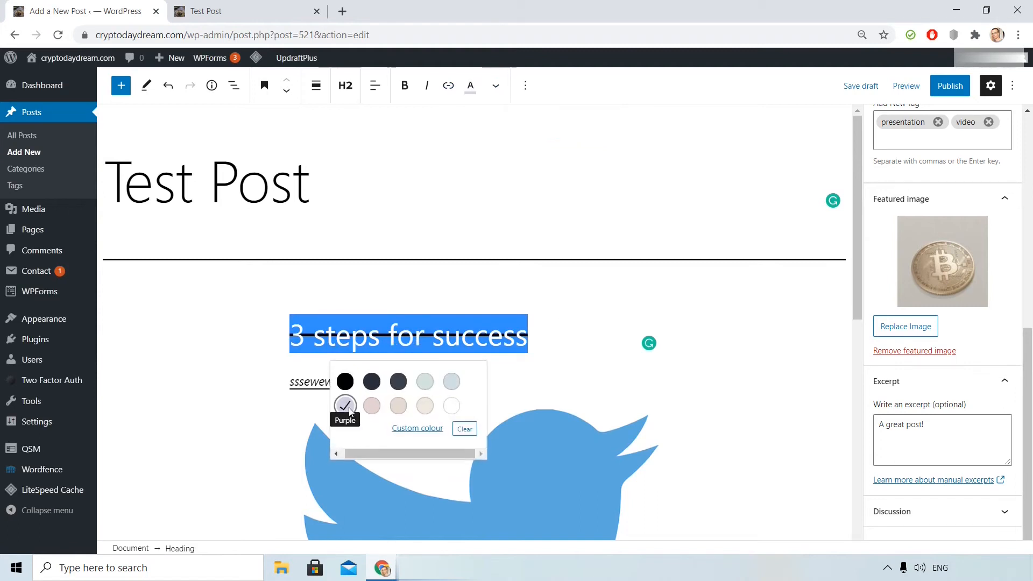
{"action": "left_click", "coordinate": [557, 325]}
{"action": "left_click", "coordinate": [474, 85]}
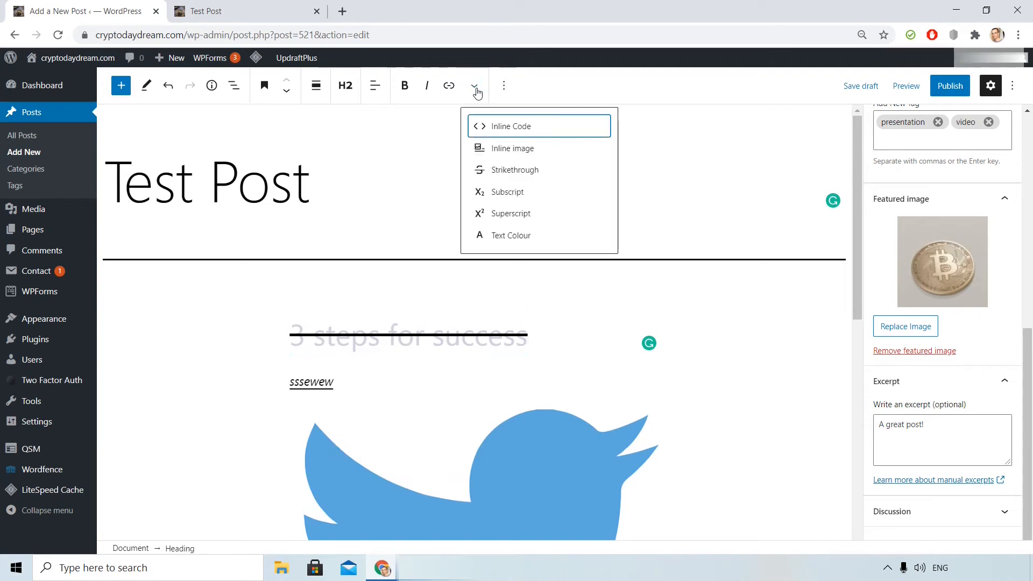
{"action": "left_click", "coordinate": [474, 85]}
Apply the Rounded style to the blue bird image block.
{"action": "left_click", "coordinate": [512, 456]}
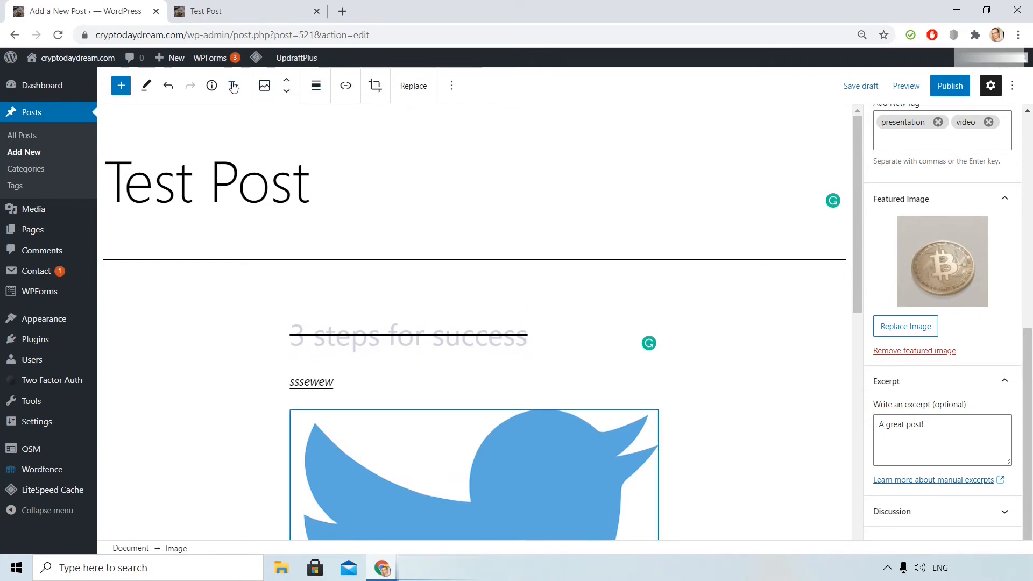
{"action": "left_click", "coordinate": [265, 87]}
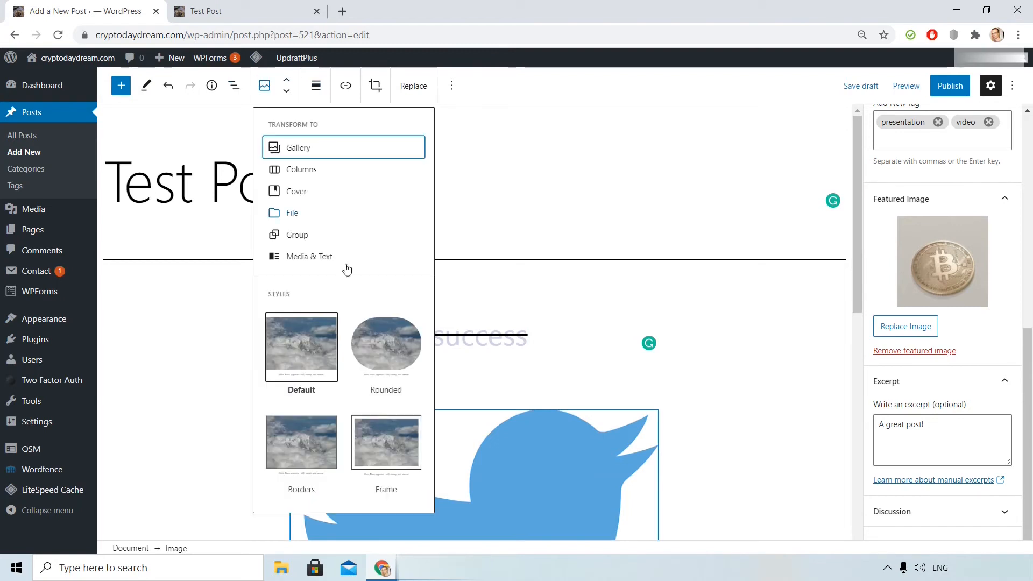
{"action": "mouse_move", "coordinate": [385, 350]}
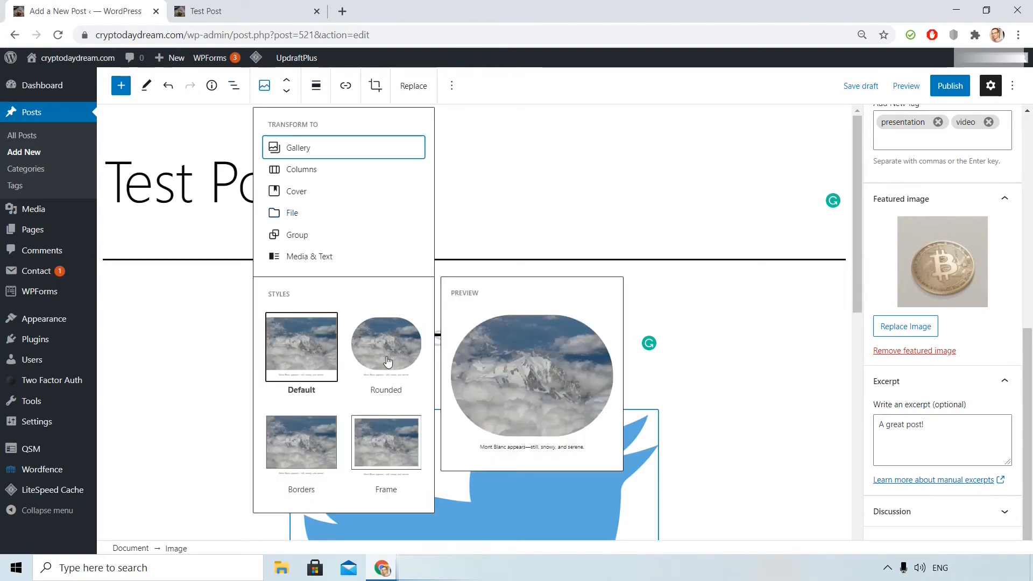
{"action": "left_click", "coordinate": [387, 360]}
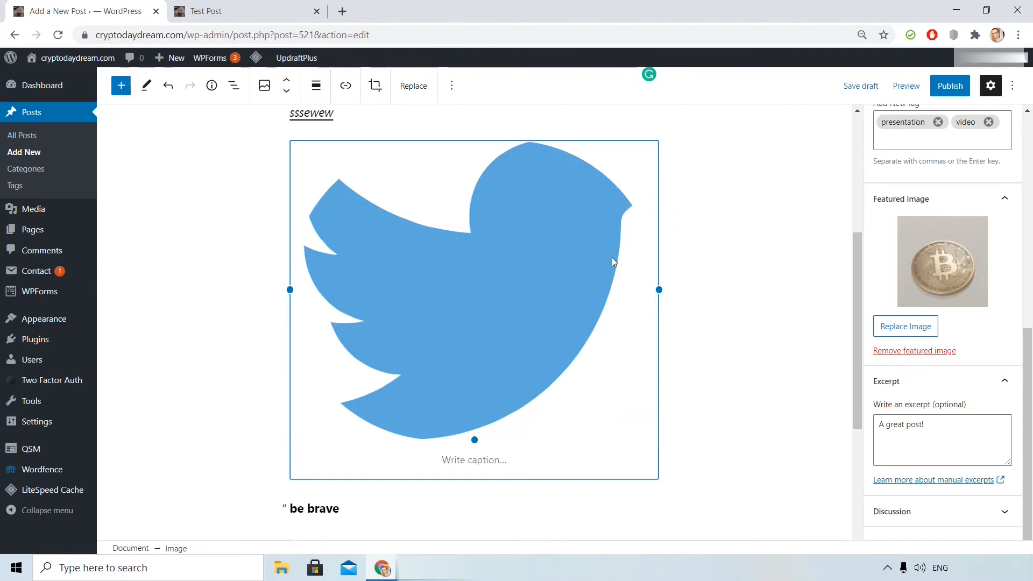
{"action": "scroll", "coordinate": [611, 257], "scroll_direction": "up", "scroll_amount": 5}
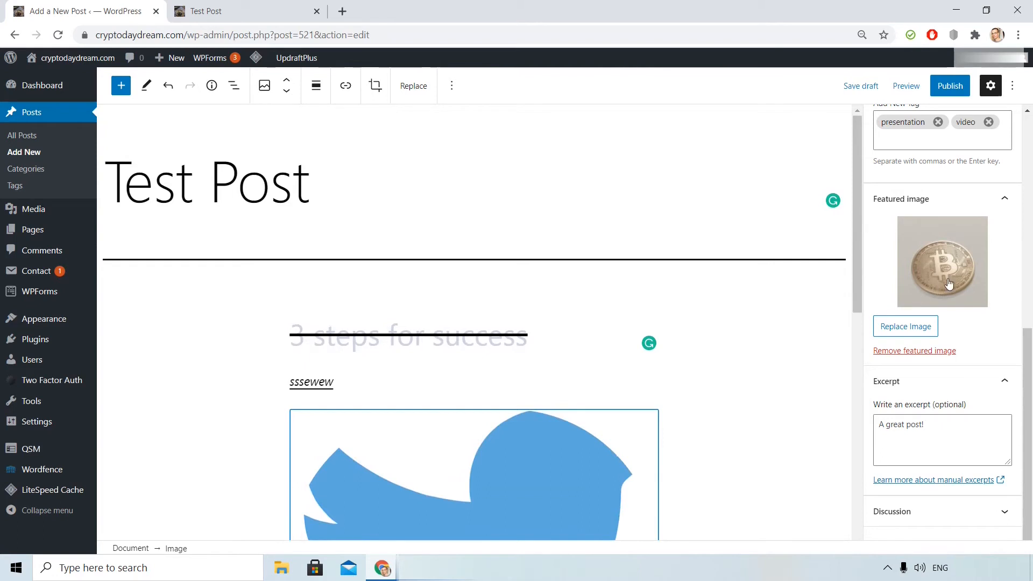
{"action": "left_click", "coordinate": [270, 196]}
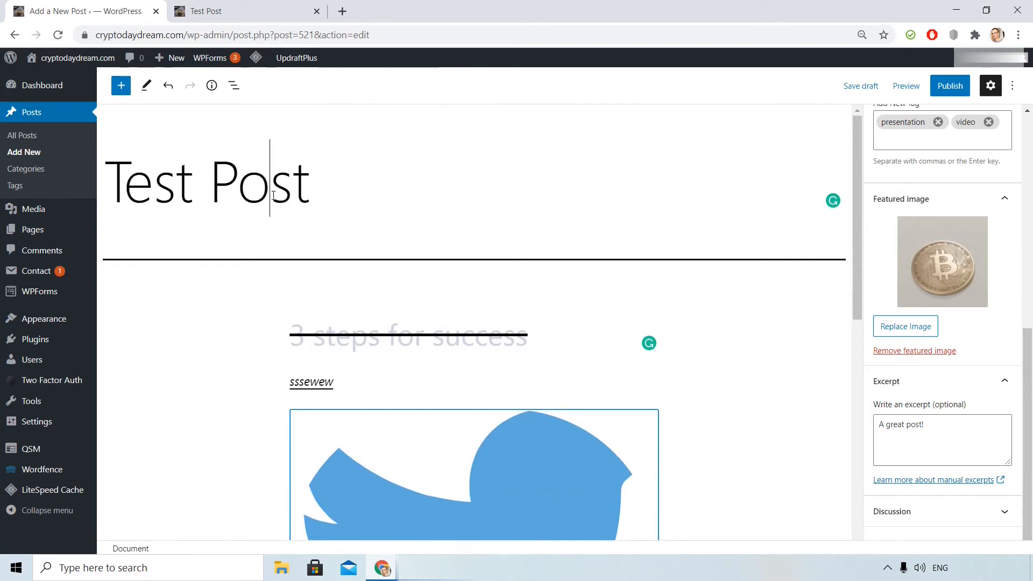
{"action": "scroll", "coordinate": [503, 214], "scroll_direction": "down", "scroll_amount": 8}
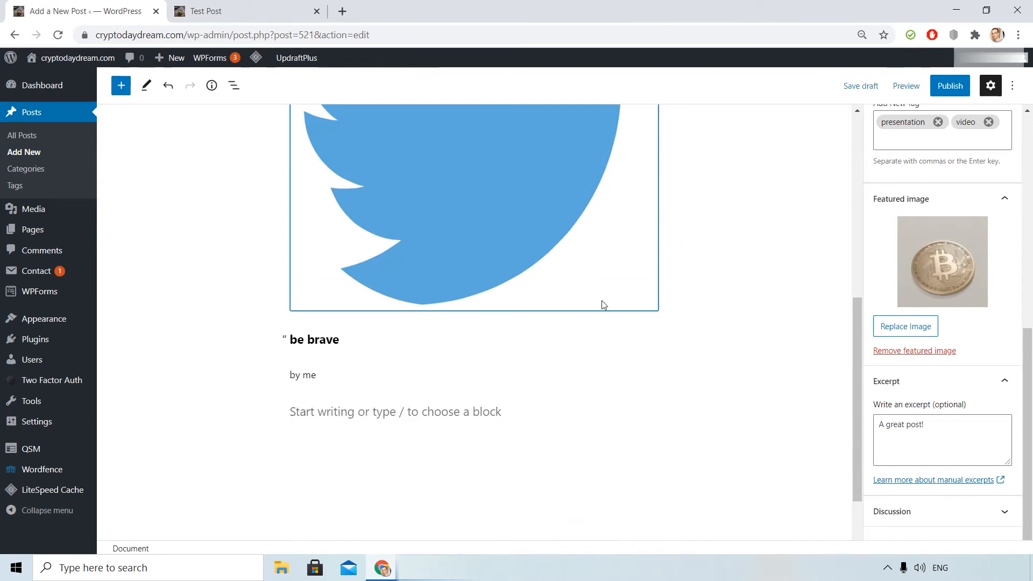
{"action": "scroll", "coordinate": [601, 302], "scroll_direction": "up", "scroll_amount": 4}
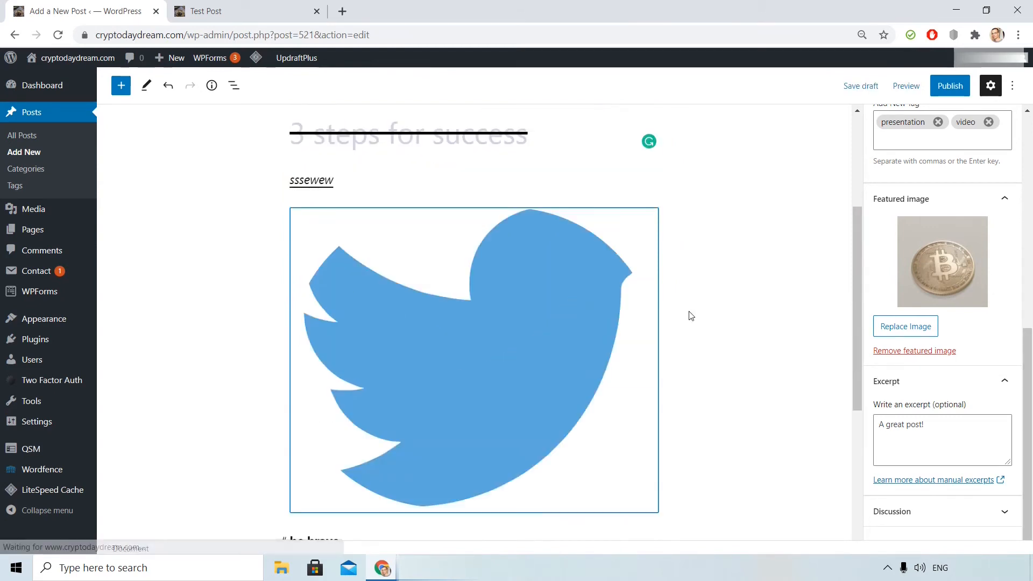
{"action": "scroll", "coordinate": [804, 275], "scroll_direction": "up", "scroll_amount": 3}
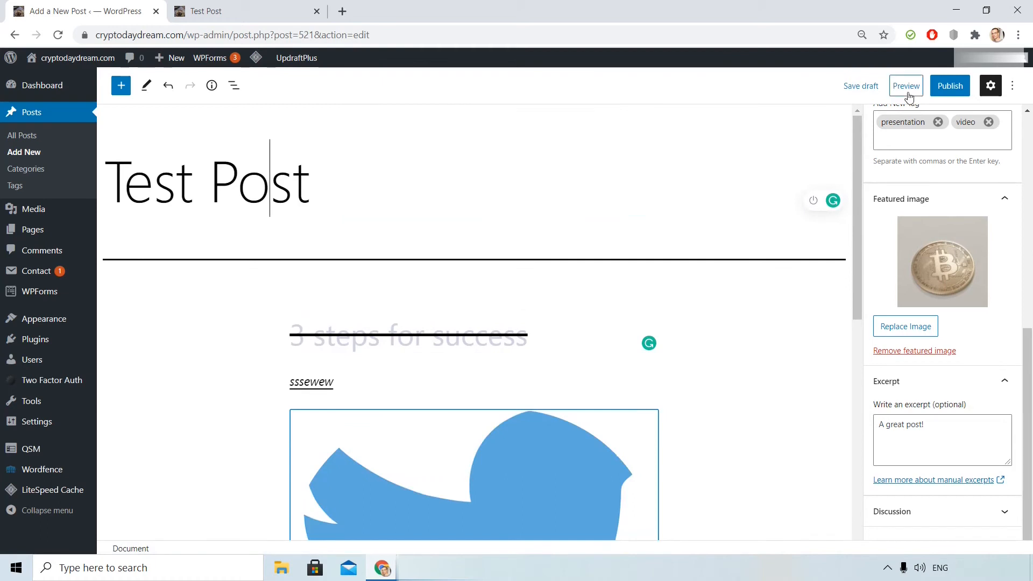
Review the post's content and publish "Test Post" with public visibility, immediately.
{"action": "scroll", "coordinate": [721, 389], "scroll_direction": "down", "scroll_amount": 5}
{"action": "scroll", "coordinate": [721, 389], "scroll_direction": "up", "scroll_amount": 5}
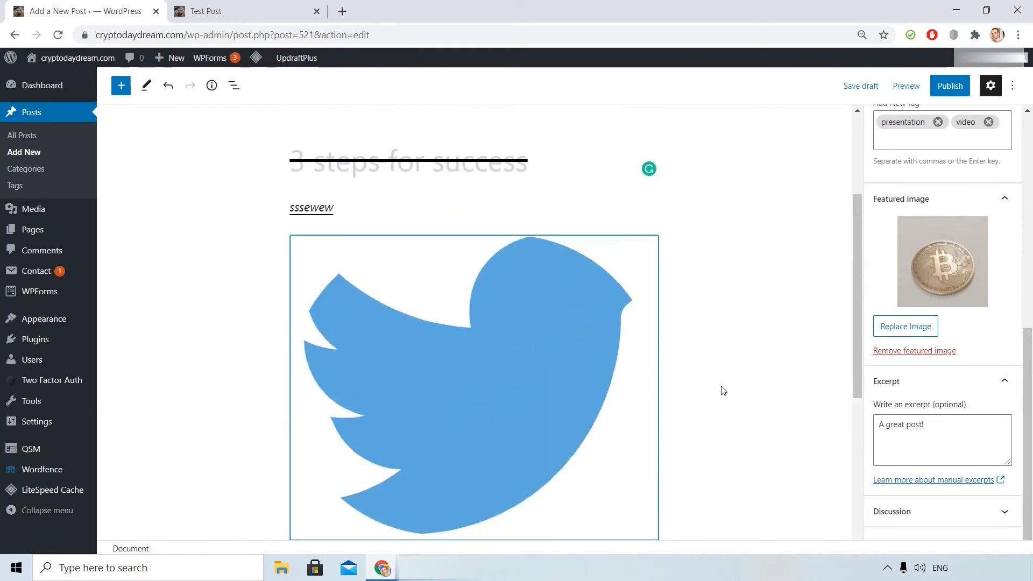
{"action": "left_click", "coordinate": [949, 87]}
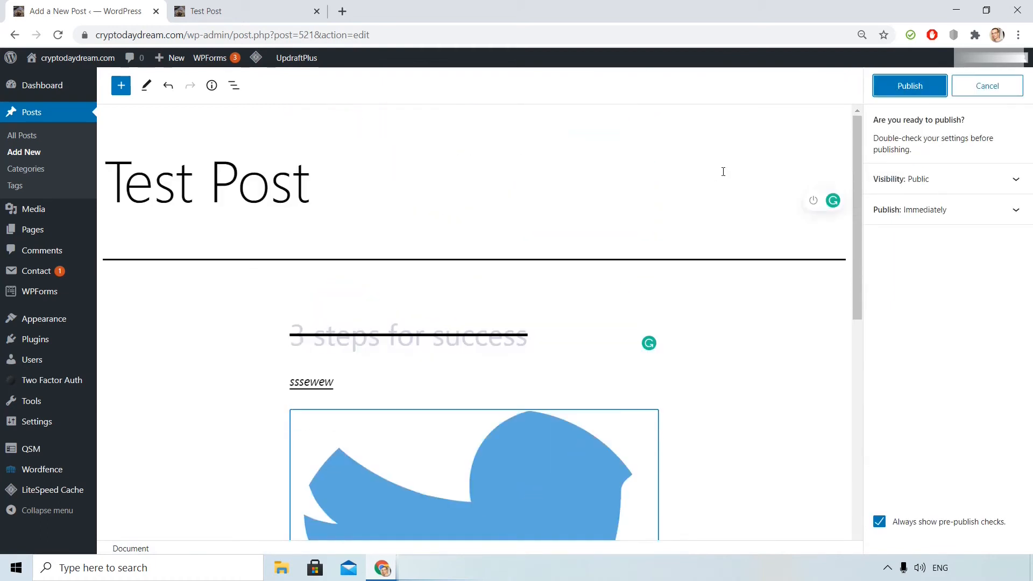
{"action": "left_click", "coordinate": [910, 86]}
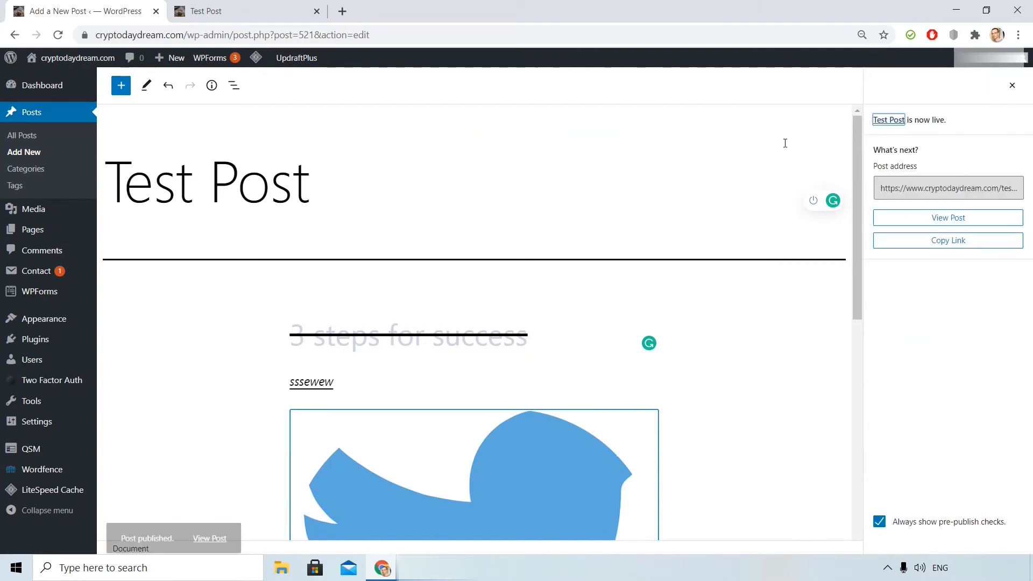
View the live "Test Post" page from start to end and return to the post editor.
{"action": "left_click", "coordinate": [944, 221]}
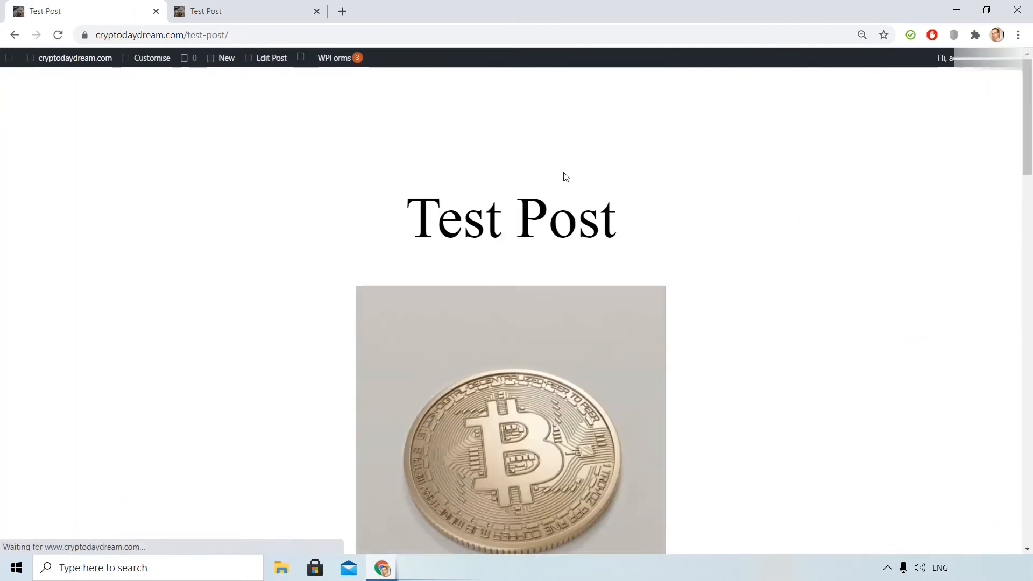
{"action": "scroll", "coordinate": [636, 259], "scroll_direction": "down", "scroll_amount": 7}
{"action": "scroll", "coordinate": [635, 257], "scroll_direction": "up", "scroll_amount": 7}
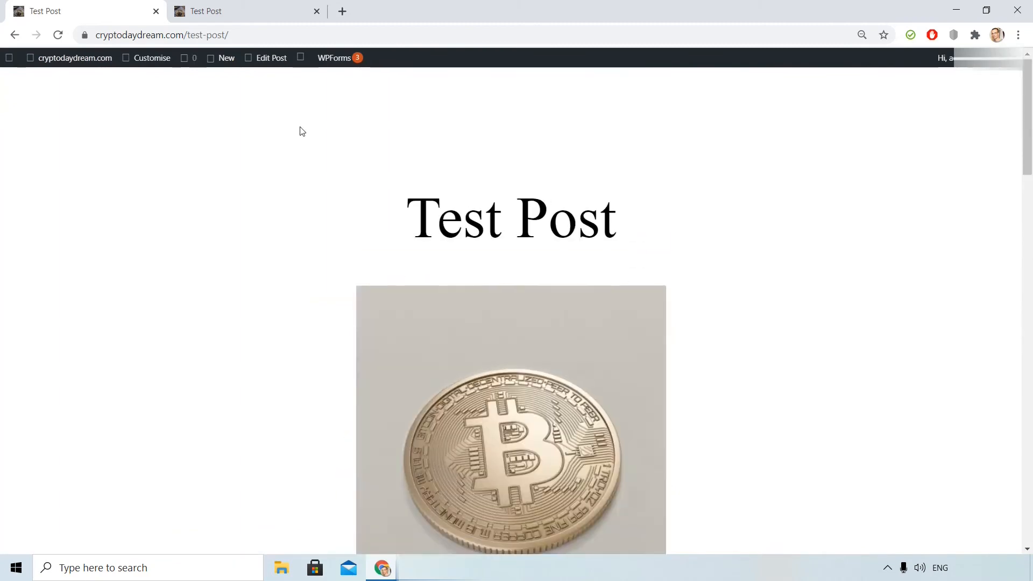
{"action": "left_click", "coordinate": [14, 35]}
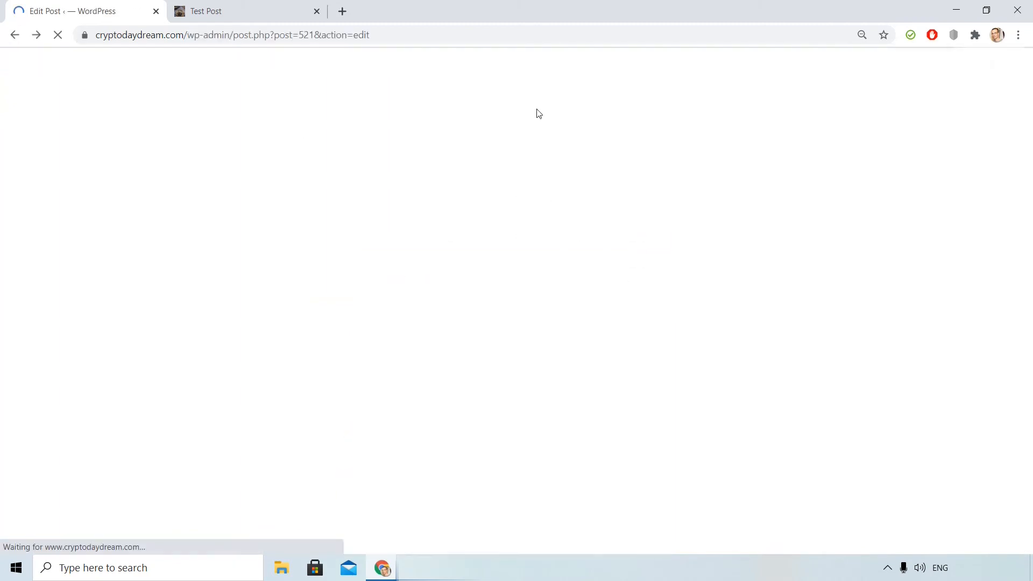
{"action": "scroll", "coordinate": [941, 306], "scroll_direction": "down", "scroll_amount": 1}
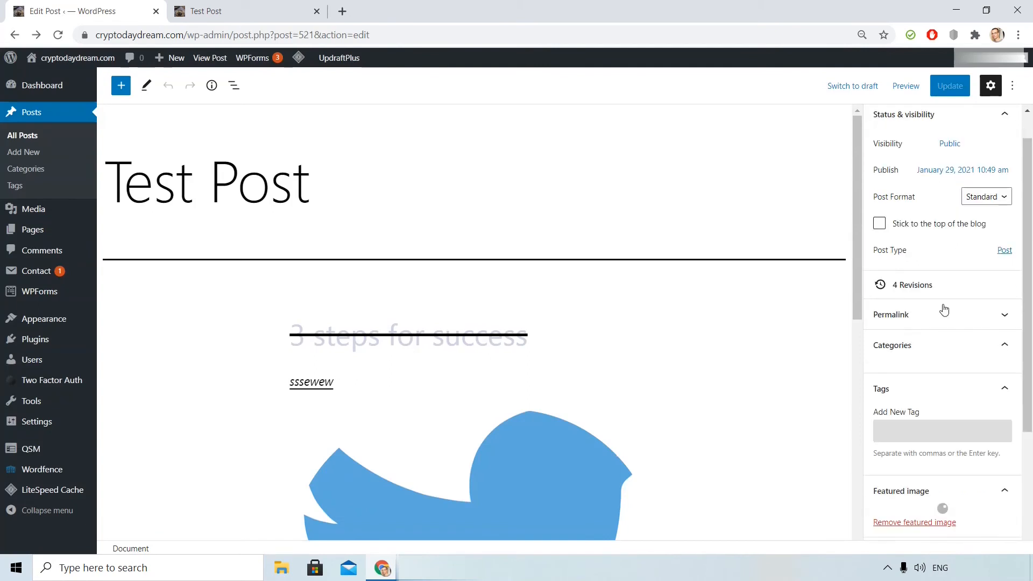
{"action": "scroll", "coordinate": [938, 291], "scroll_direction": "up", "scroll_amount": 1}
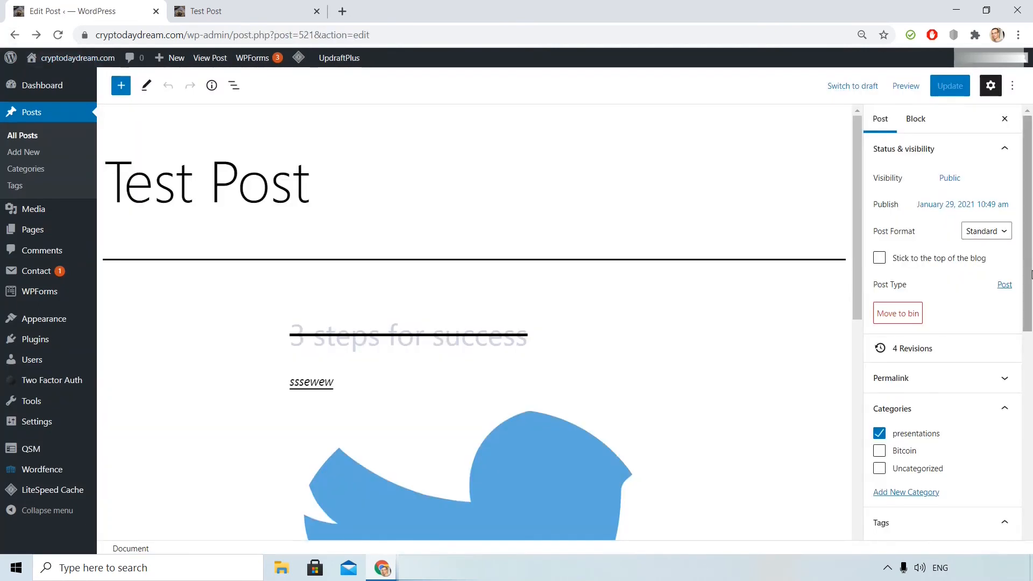
Expand the post's permalink settings and preview the post in a new tab to examine the slug in its web address.
{"action": "left_click", "coordinate": [938, 378]}
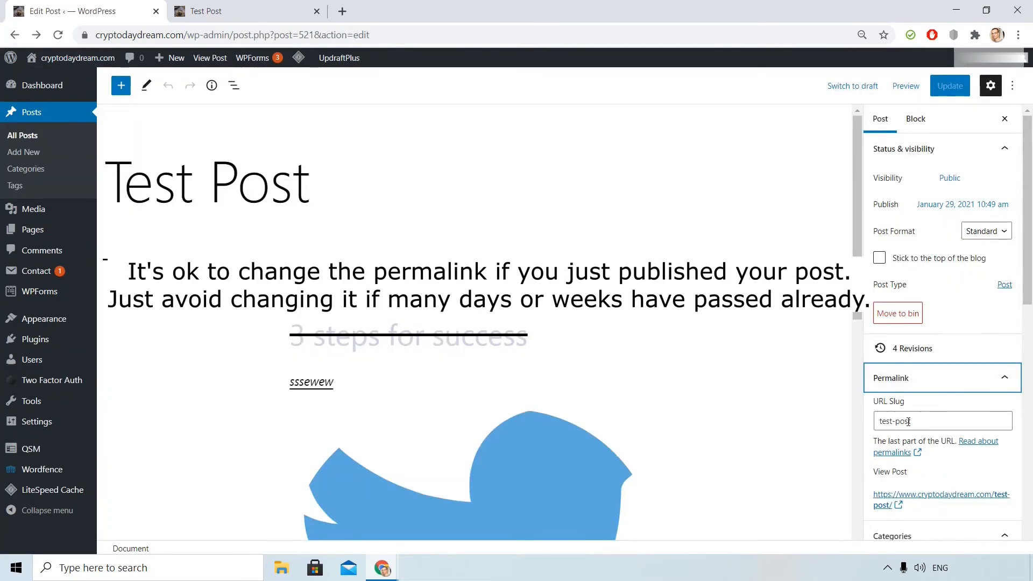
{"action": "left_click", "coordinate": [905, 86]}
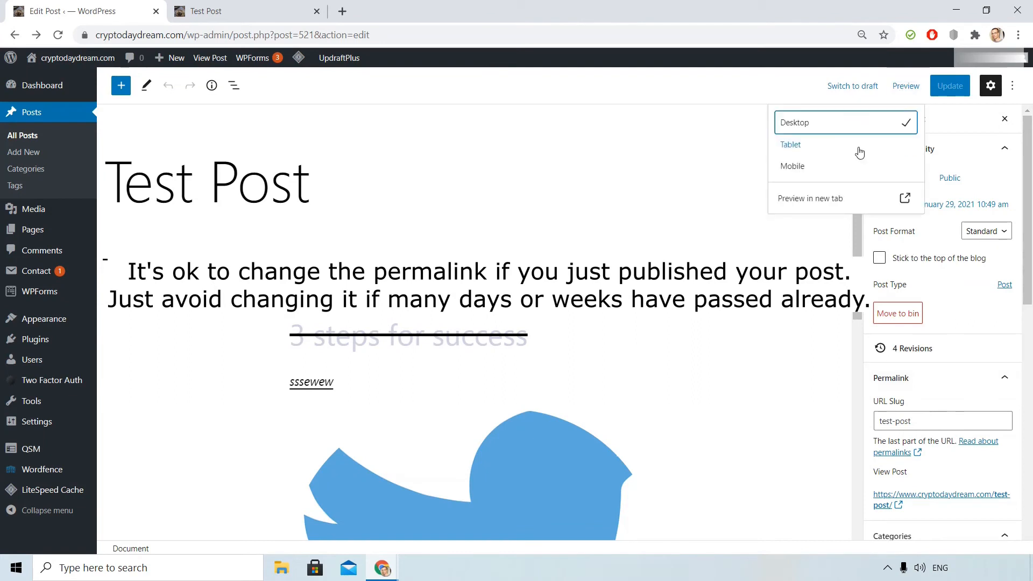
{"action": "left_click", "coordinate": [809, 199]}
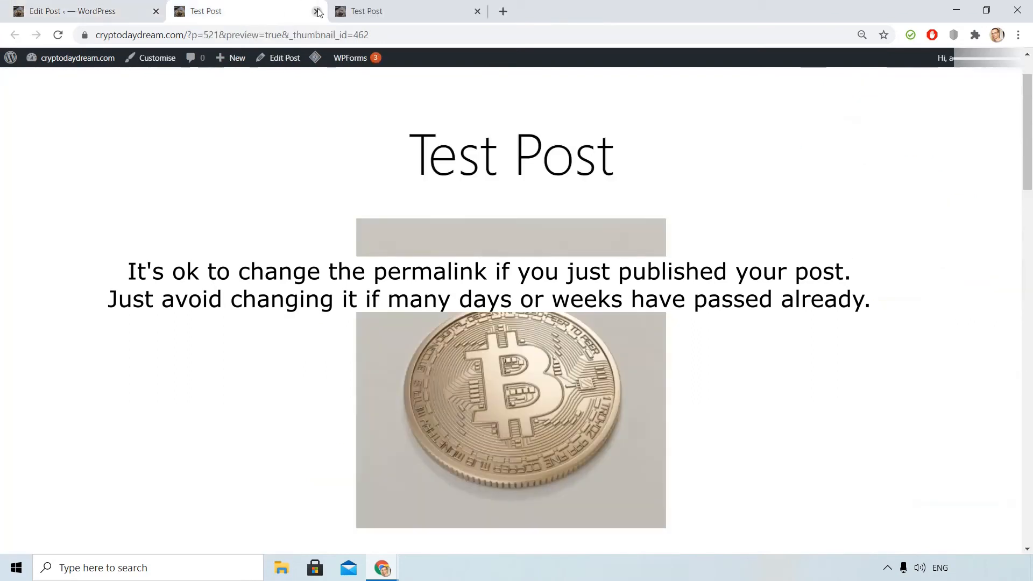
{"action": "left_click", "coordinate": [225, 34]}
{"action": "left_click", "coordinate": [280, 35]}
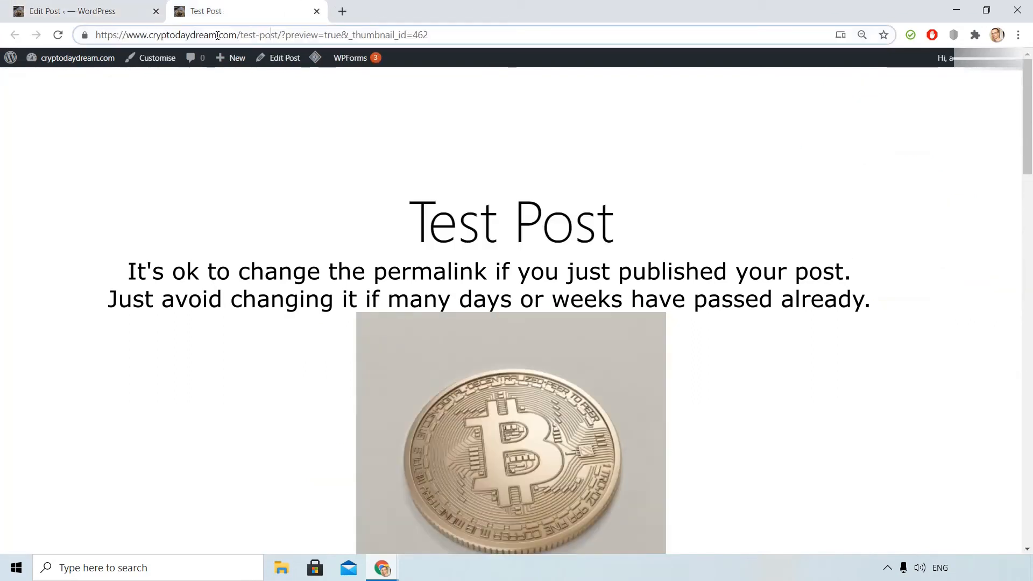
{"action": "left_click_drag", "start_coordinate": [280, 34], "coordinate": [239, 34]}
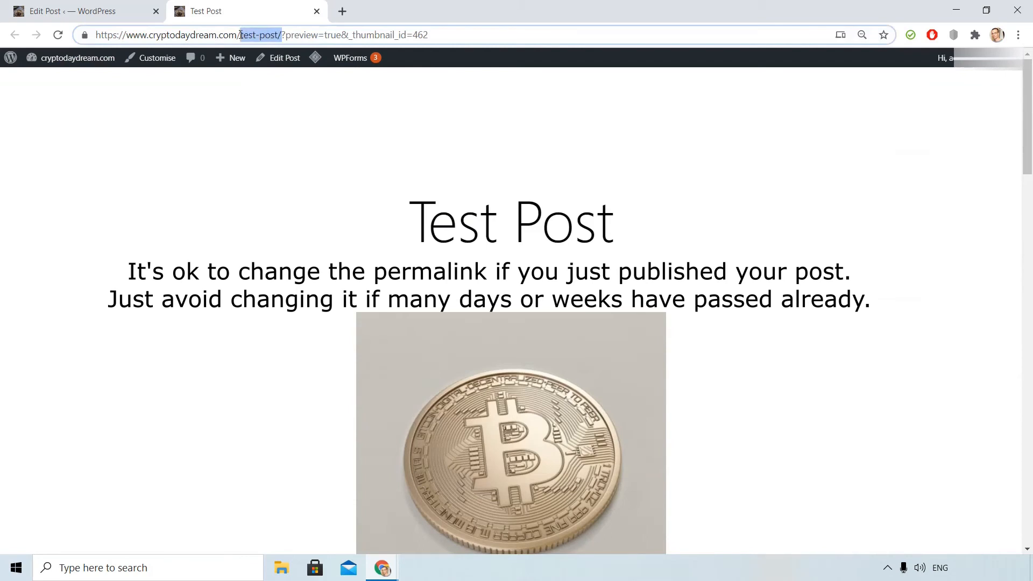
{"action": "left_click", "coordinate": [83, 10]}
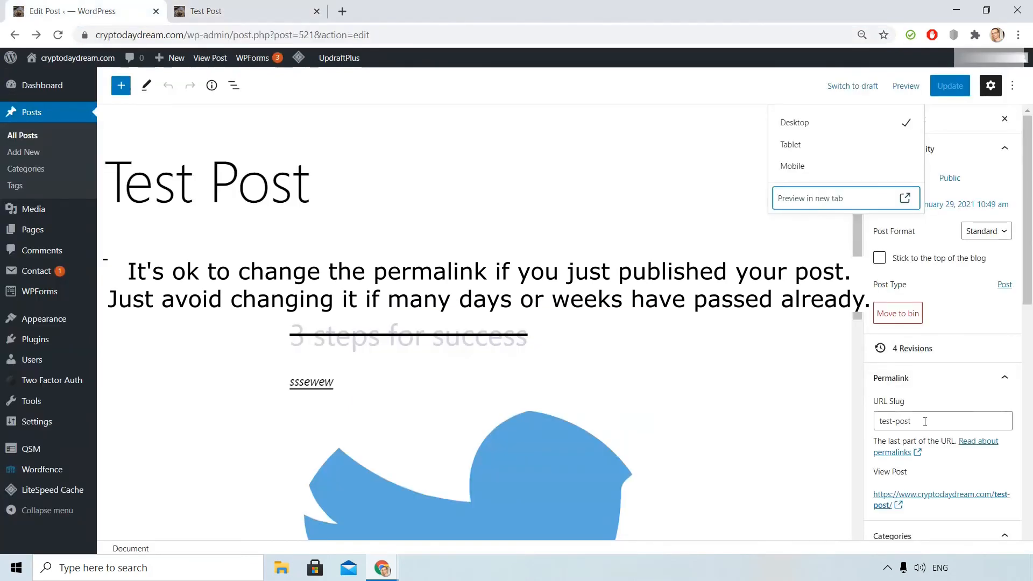
Change the post's URL slug to "presentation-for-the-public" and update the post.
{"action": "left_click", "coordinate": [867, 428]}
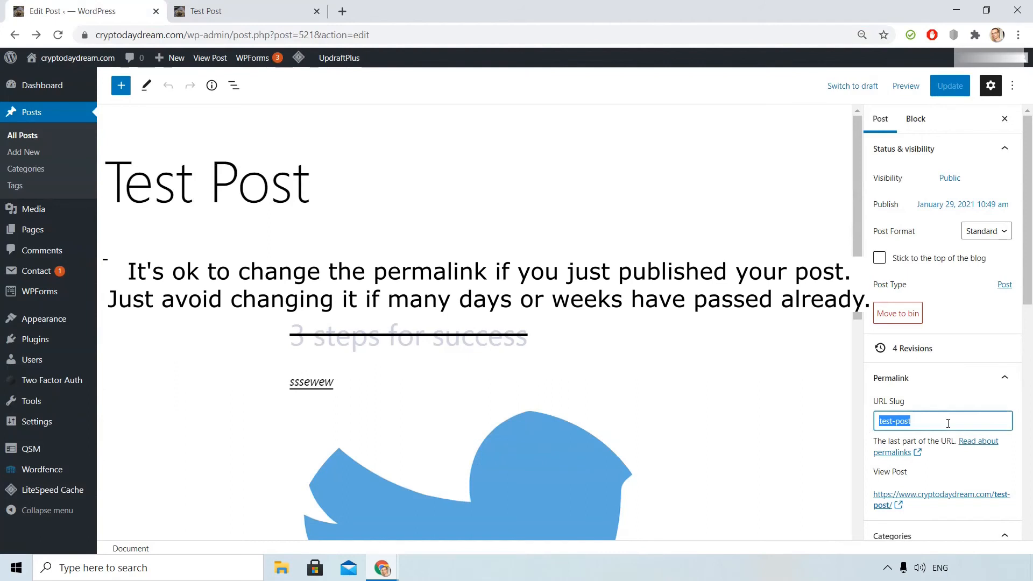
{"action": "type", "text": "presentation-for-the-public"}
{"action": "left_click", "coordinate": [949, 86]}
Preview the updated post in a new tab and reload its address without the preview parameters to check the live page.
{"action": "left_click", "coordinate": [898, 91]}
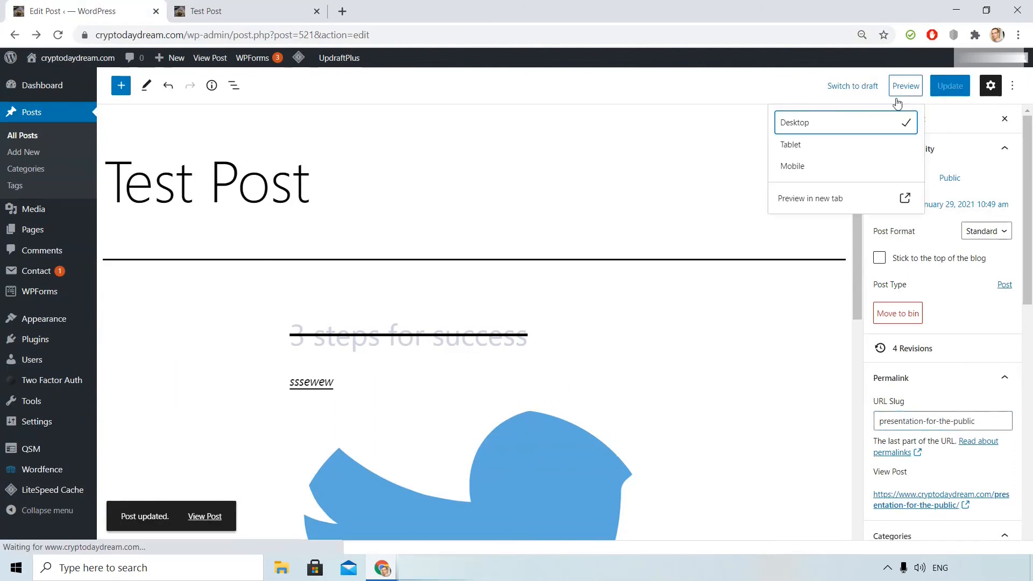
{"action": "left_click", "coordinate": [829, 198]}
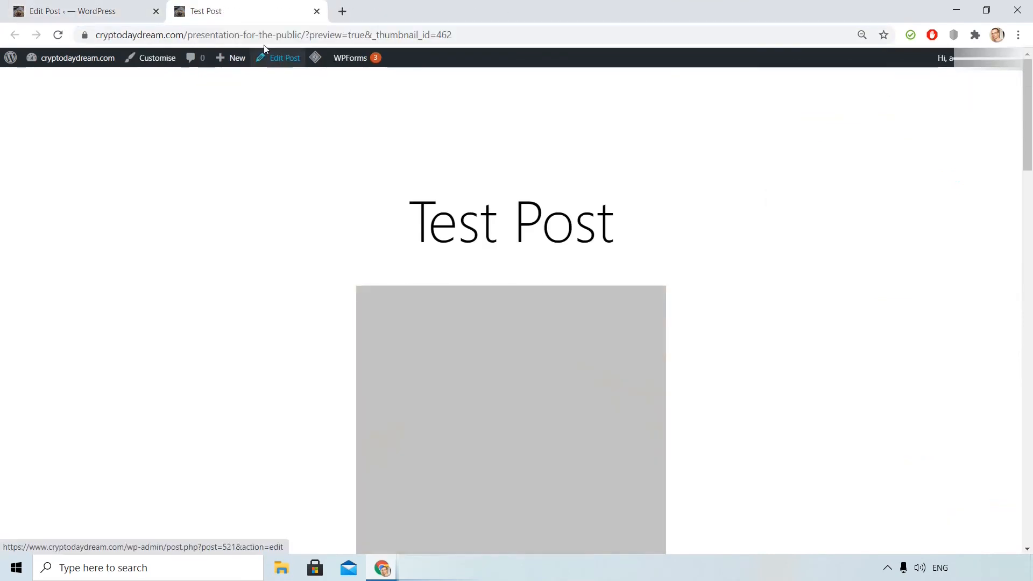
{"action": "left_click", "coordinate": [347, 36]}
{"action": "double_click", "coordinate": [344, 35]}
{"action": "left_click", "coordinate": [354, 36]}
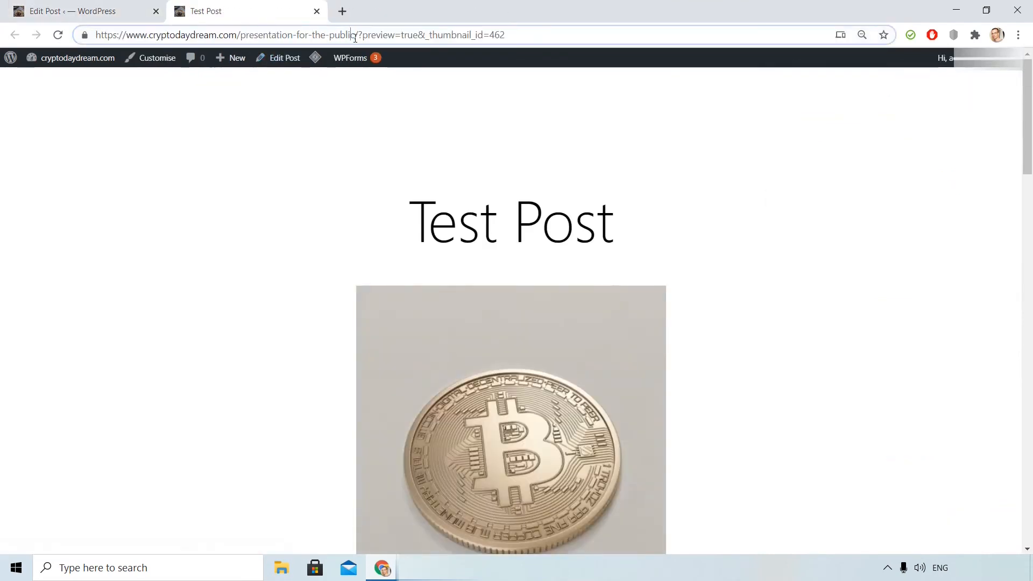
{"action": "left_click_drag", "start_coordinate": [355, 36], "coordinate": [597, 36]}
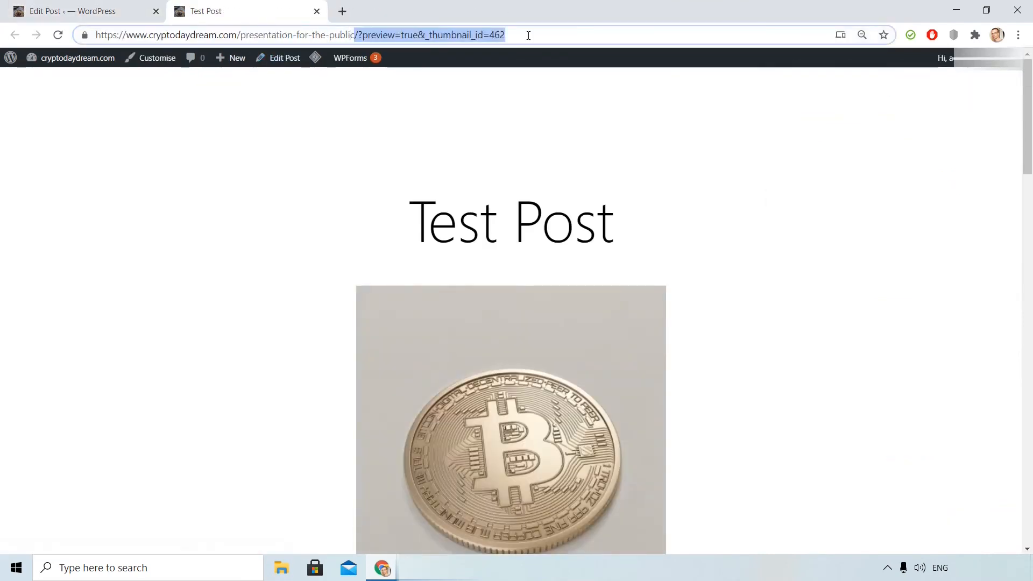
{"action": "left_click_drag", "start_coordinate": [528, 36], "coordinate": [360, 36]}
{"action": "key", "text": "BackSpace"}
{"action": "key", "text": "Return"}
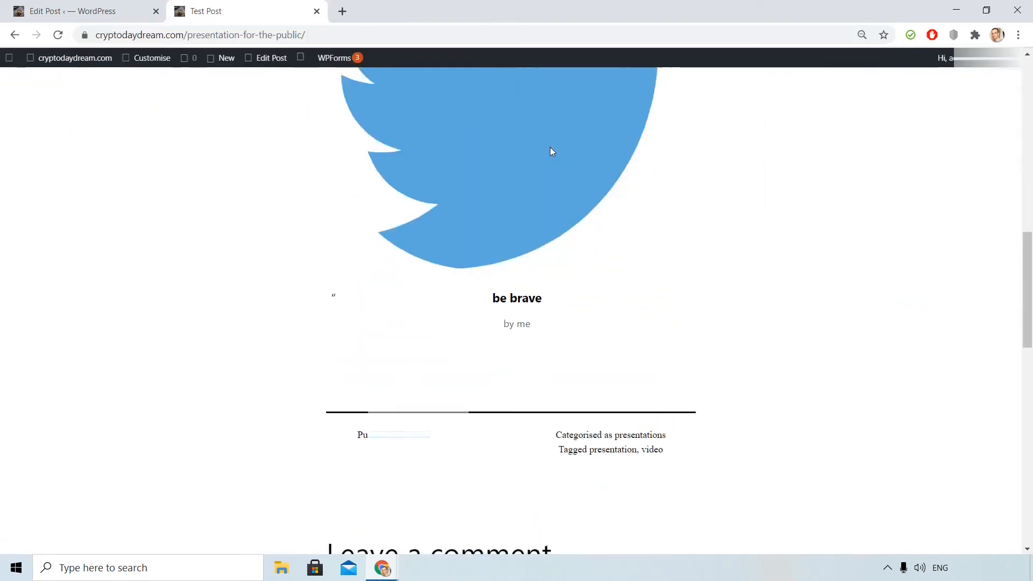
Return to the post editor and open the site's Reading settings.
{"action": "left_click", "coordinate": [98, 11]}
{"action": "left_click", "coordinate": [653, 94]}
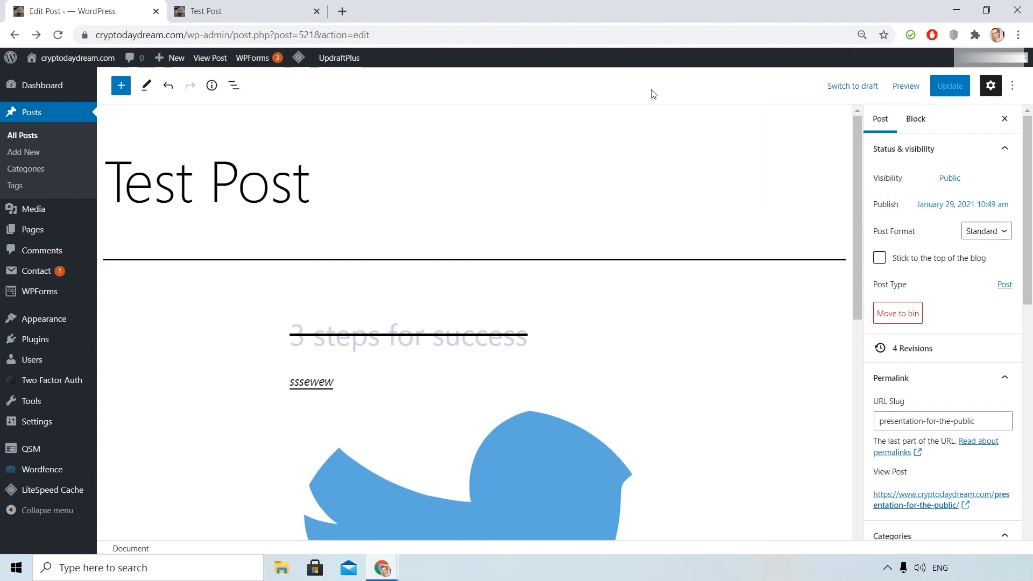
{"action": "mouse_move", "coordinate": [60, 422]}
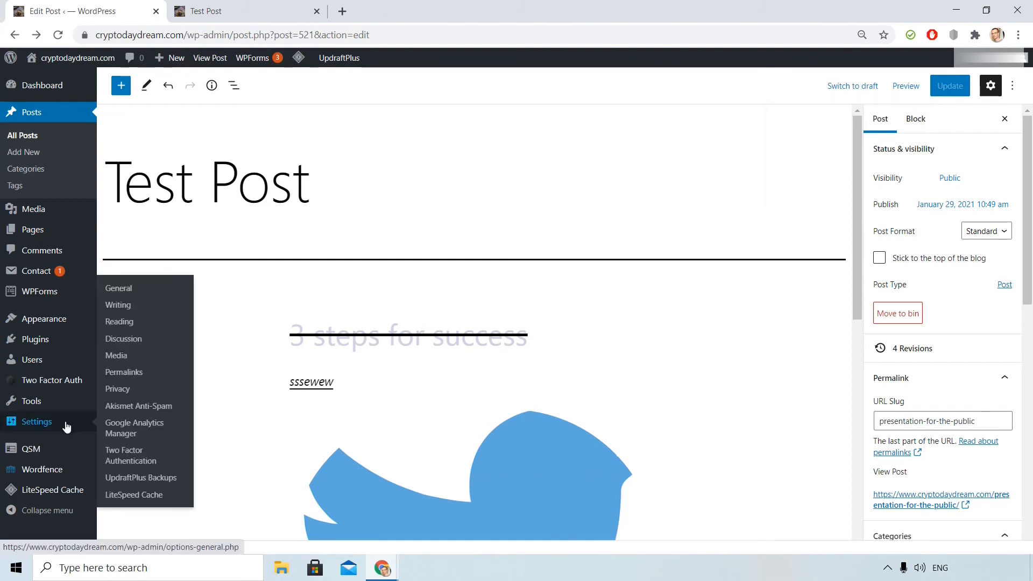
{"action": "left_click", "coordinate": [120, 322]}
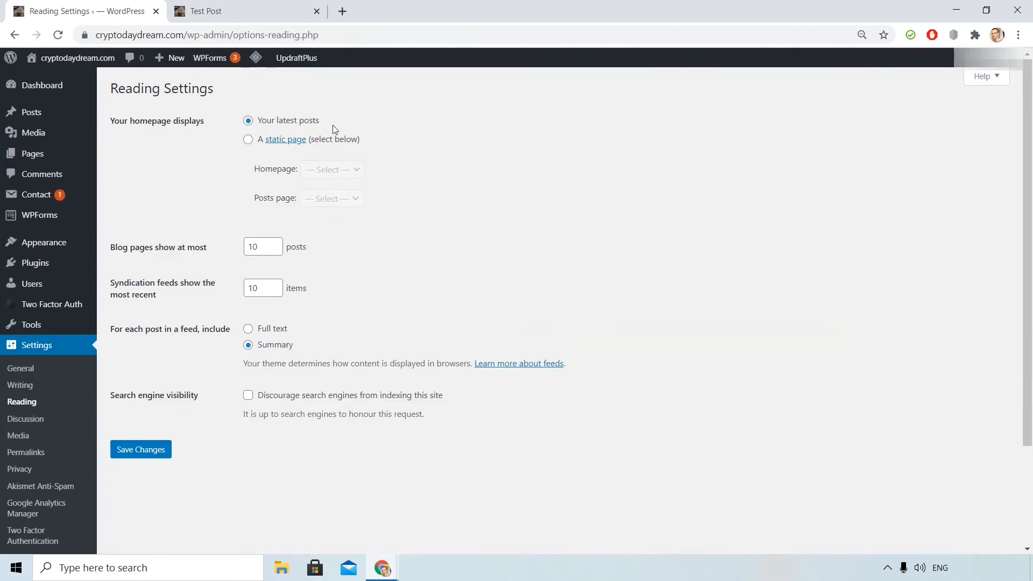
Set the homepage to display a static page, with Home chosen as the homepage.
{"action": "left_click", "coordinate": [248, 140]}
{"action": "left_click", "coordinate": [330, 167]}
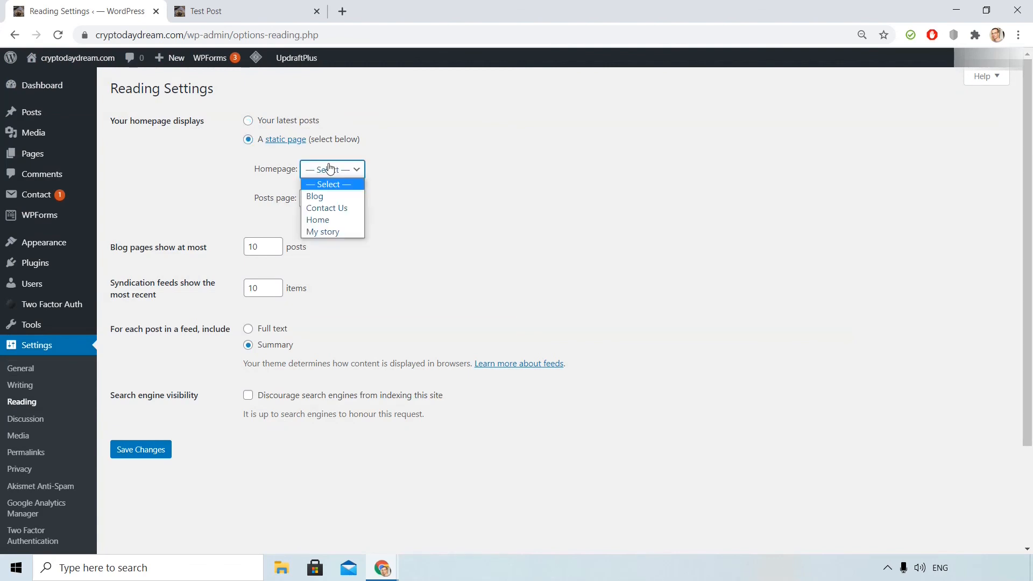
{"action": "left_click", "coordinate": [326, 221]}
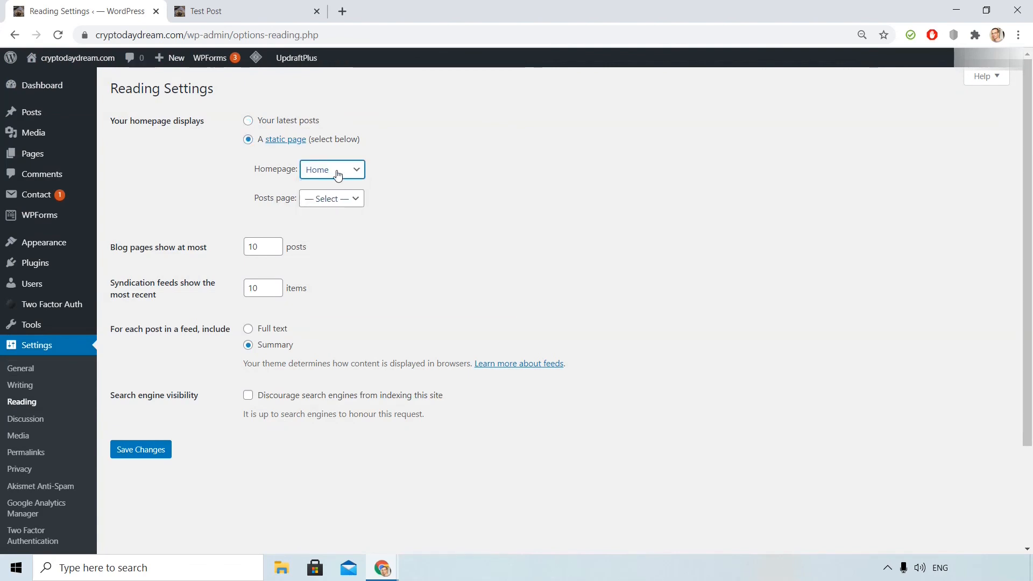
Examine the Reading settings for posts per blog page, feed content and search engine visibility.
{"action": "scroll", "coordinate": [380, 218], "scroll_direction": "down", "scroll_amount": 1}
{"action": "scroll", "coordinate": [323, 199], "scroll_direction": "up", "scroll_amount": 1}
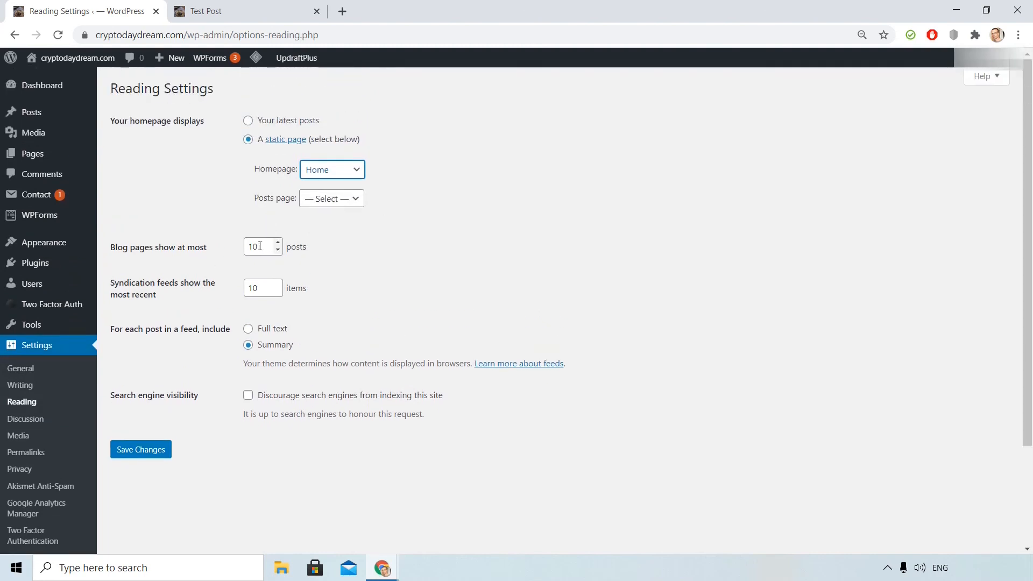
{"action": "double_click", "coordinate": [264, 244]}
{"action": "scroll", "coordinate": [292, 283], "scroll_direction": "down", "scroll_amount": 1}
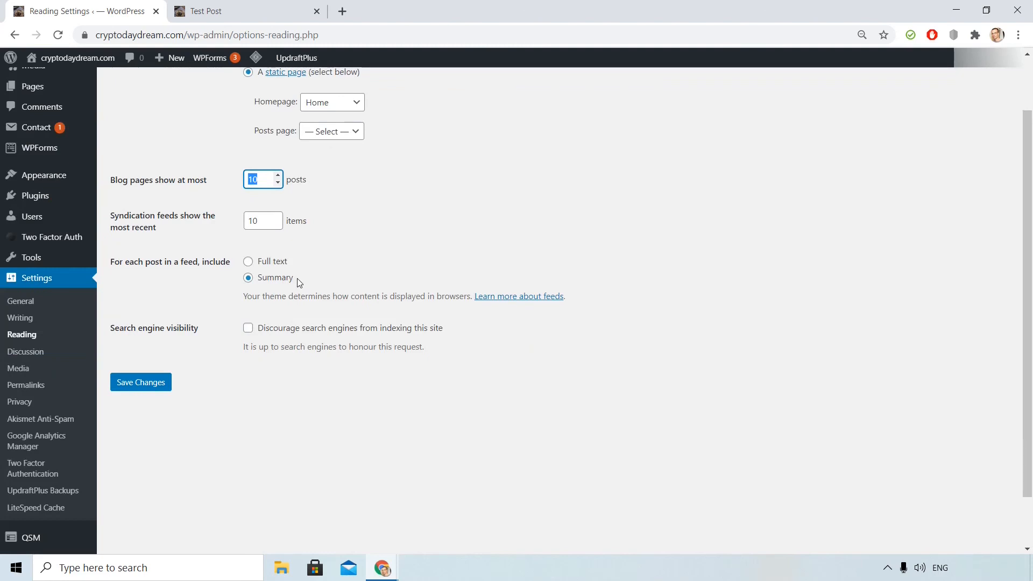
{"action": "scroll", "coordinate": [375, 245], "scroll_direction": "up", "scroll_amount": 1}
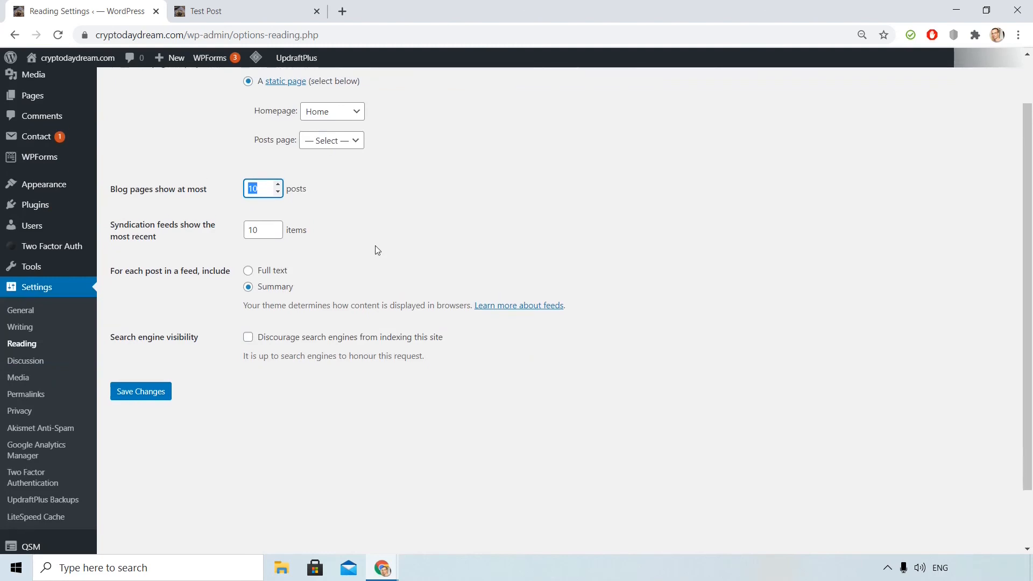
{"action": "scroll", "coordinate": [375, 245], "scroll_direction": "down", "scroll_amount": 1}
{"action": "scroll", "coordinate": [312, 231], "scroll_direction": "down", "scroll_amount": 1}
{"action": "scroll", "coordinate": [318, 218], "scroll_direction": "up", "scroll_amount": 3}
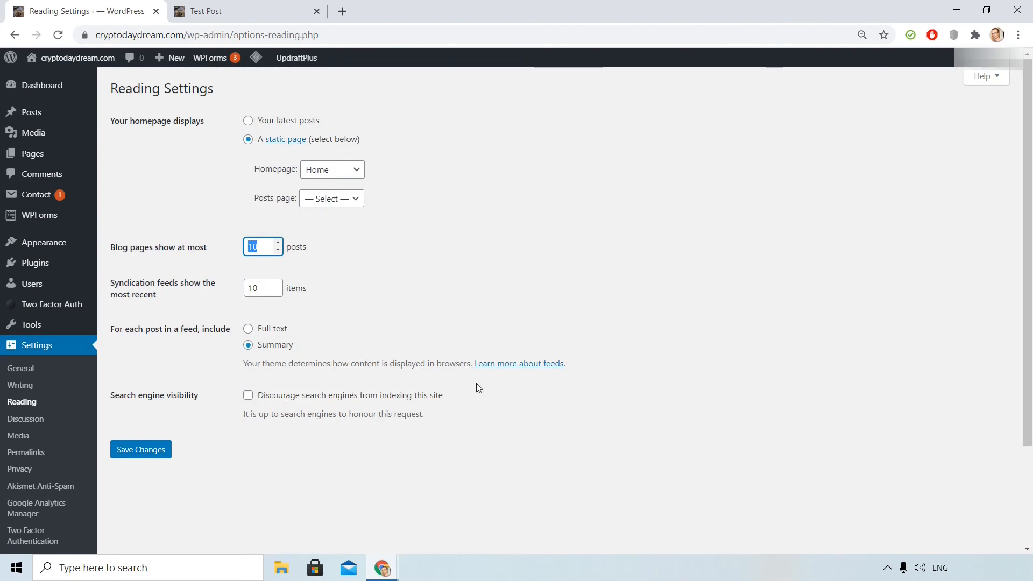
Visit the site's homepage in a new tab and examine how the latest posts are displayed.
{"action": "mouse_move", "coordinate": [78, 57]}
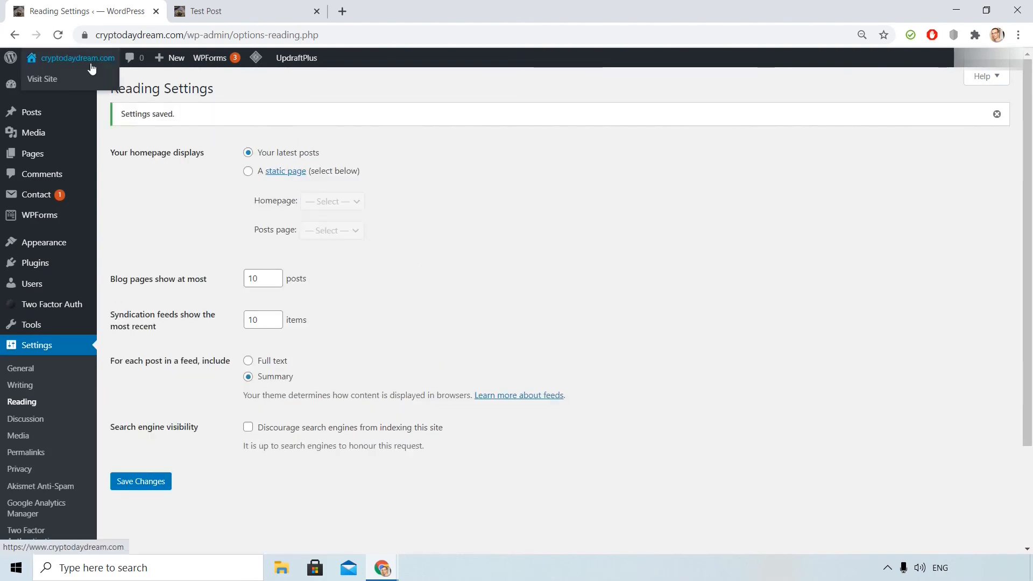
{"action": "middle_click", "coordinate": [52, 81]}
{"action": "left_click", "coordinate": [262, 9]}
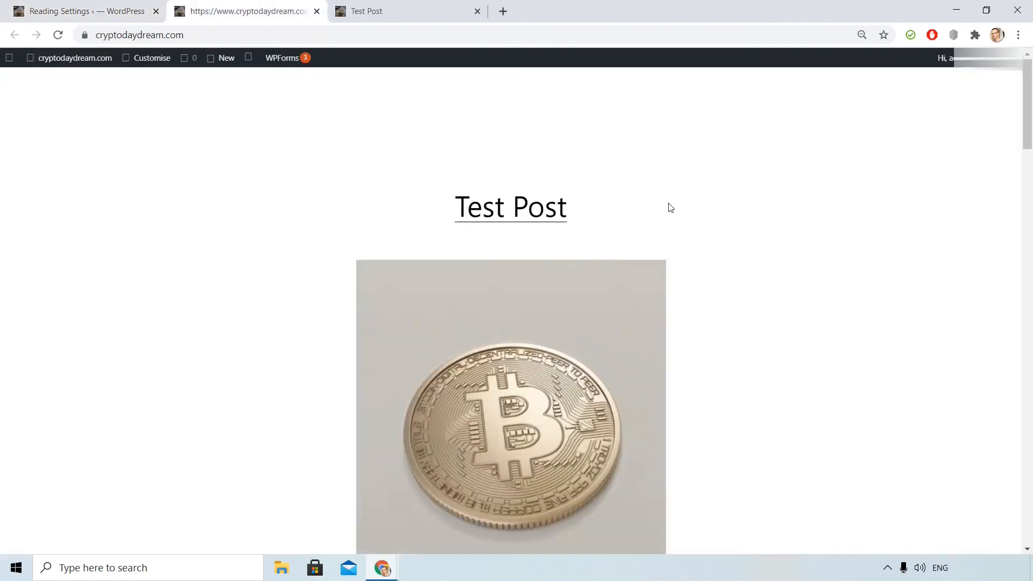
{"action": "scroll", "coordinate": [670, 209], "scroll_direction": "down", "scroll_amount": 5}
{"action": "scroll", "coordinate": [669, 209], "scroll_direction": "down", "scroll_amount": 7}
{"action": "scroll", "coordinate": [670, 209], "scroll_direction": "up", "scroll_amount": 11}
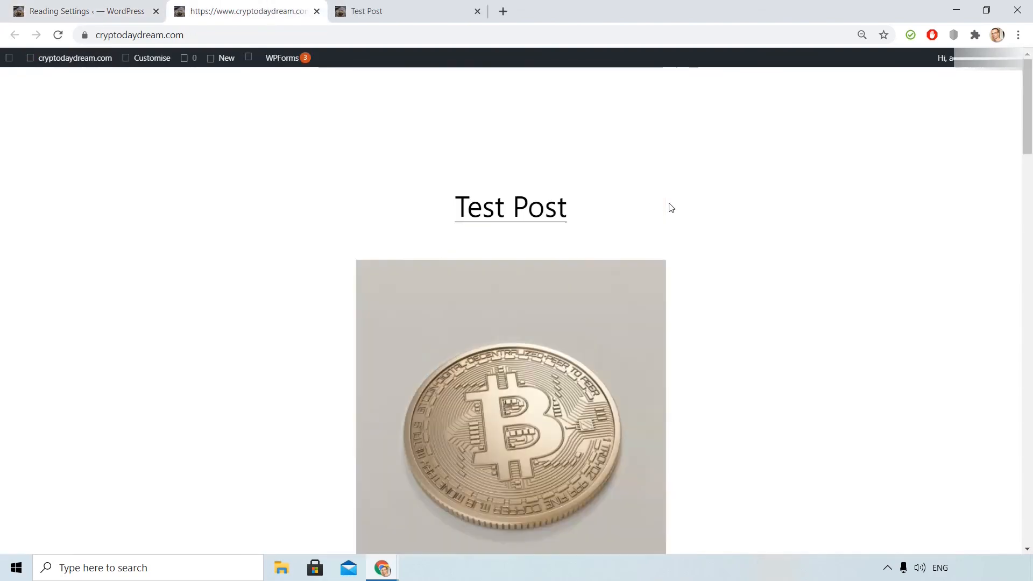
{"action": "scroll", "coordinate": [671, 208], "scroll_direction": "down", "scroll_amount": 6}
{"action": "scroll", "coordinate": [671, 207], "scroll_direction": "down", "scroll_amount": 8}
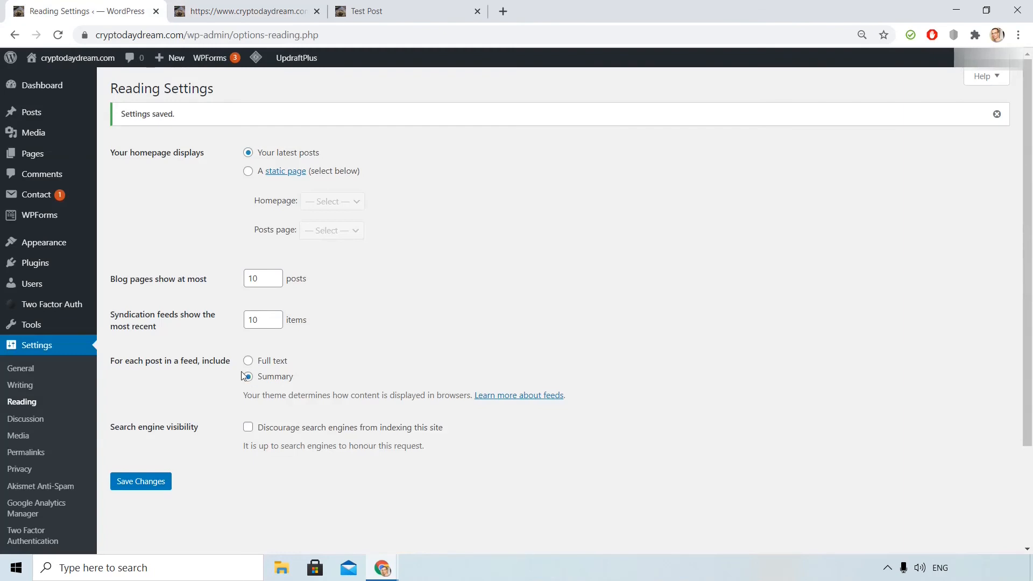